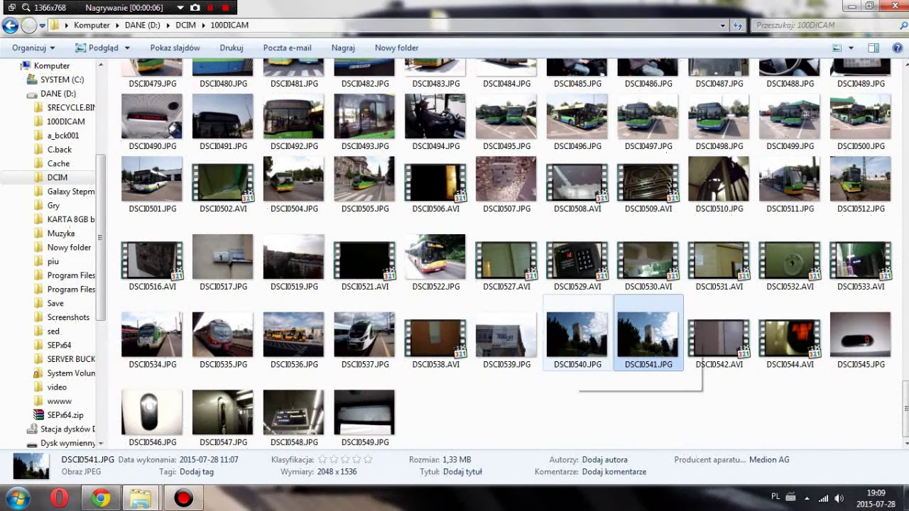
Launch CyberLink PowerDirector 12 and open it in the Full Feature Editor.
click(582, 412)
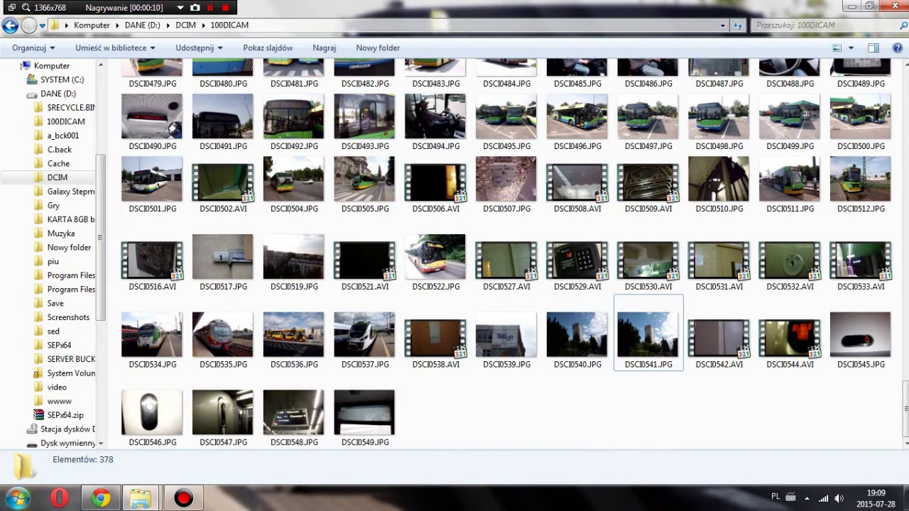
key(super)
key(Up)
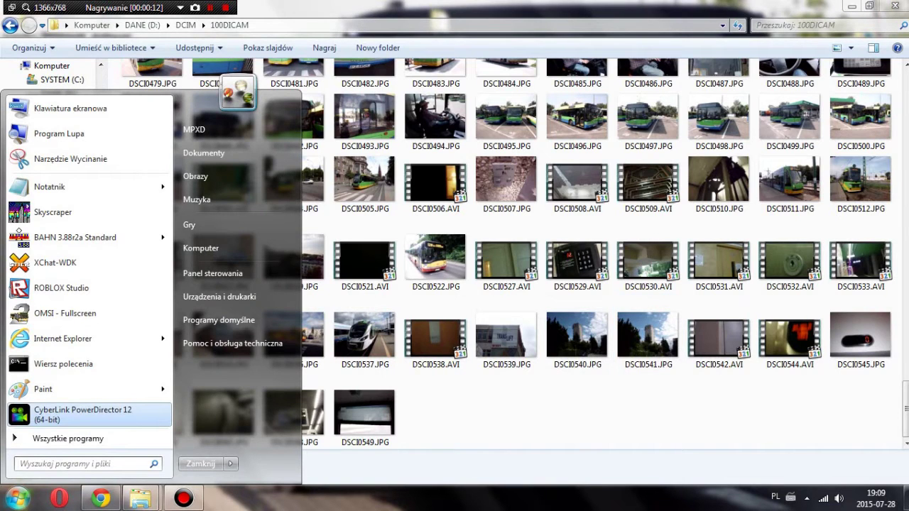
key(Escape)
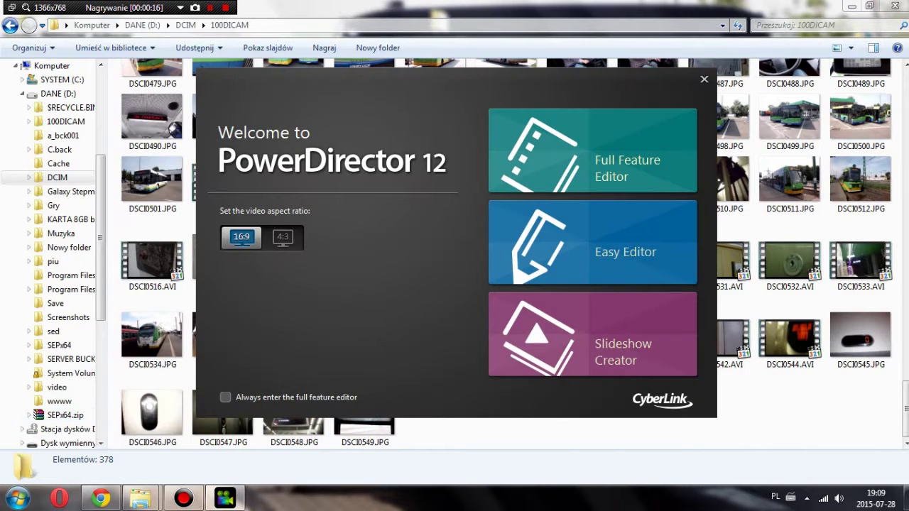
click(647, 173)
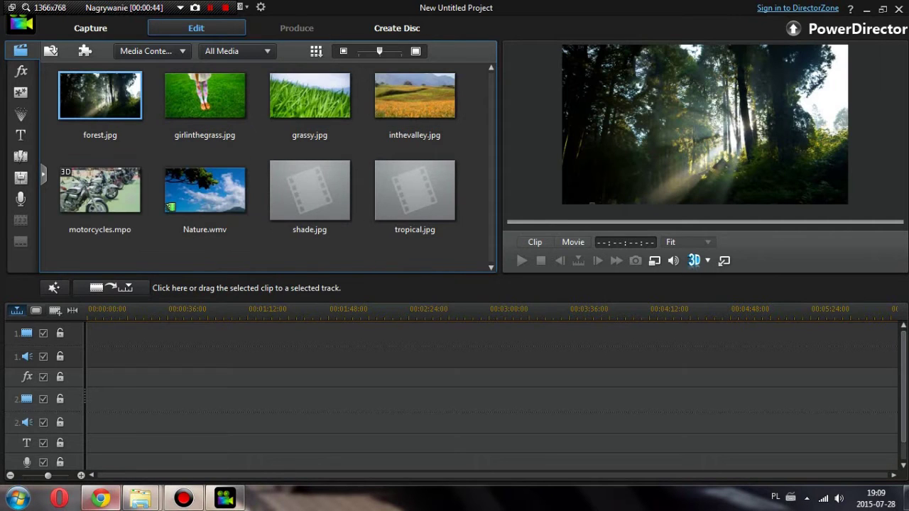
mouse_move(141, 498)
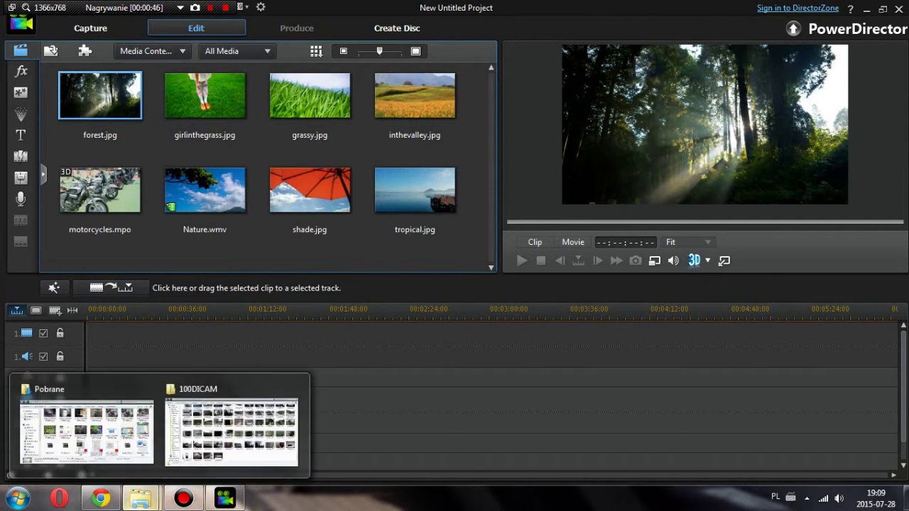
click(231, 429)
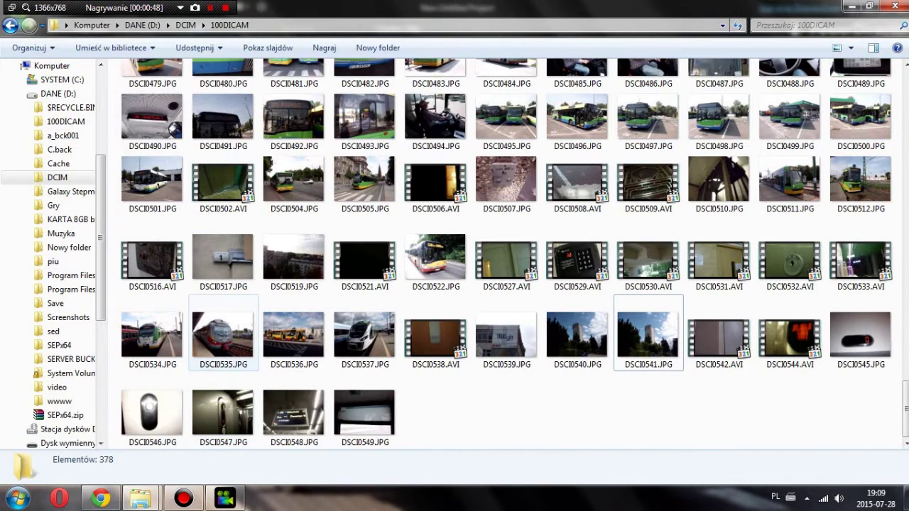
click(224, 498)
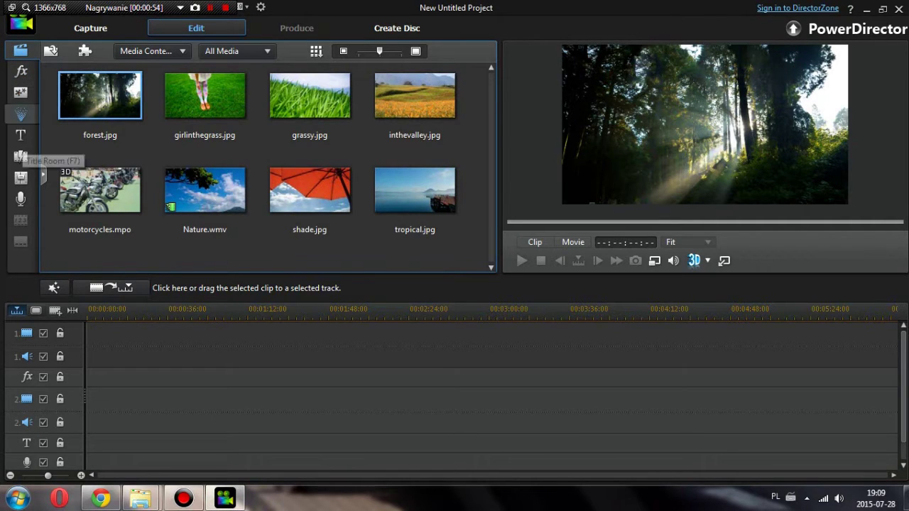
click(21, 135)
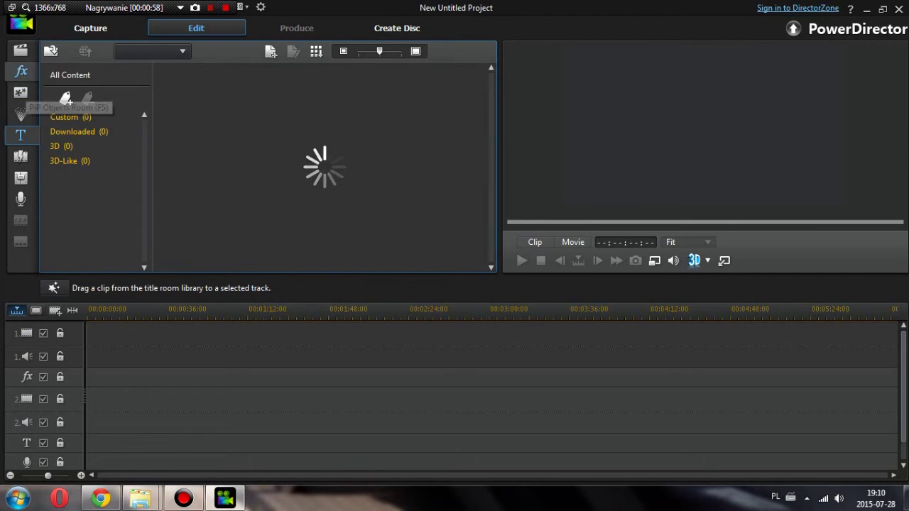
click(21, 50)
Start importing media files and look through Documents > CyberLink > PowerDirector > 12.0 for the clip.
click(50, 50)
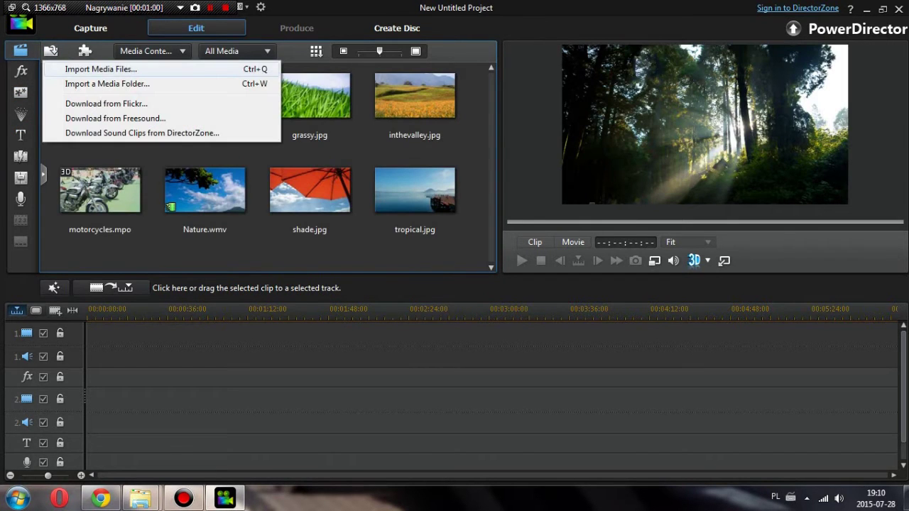
click(100, 70)
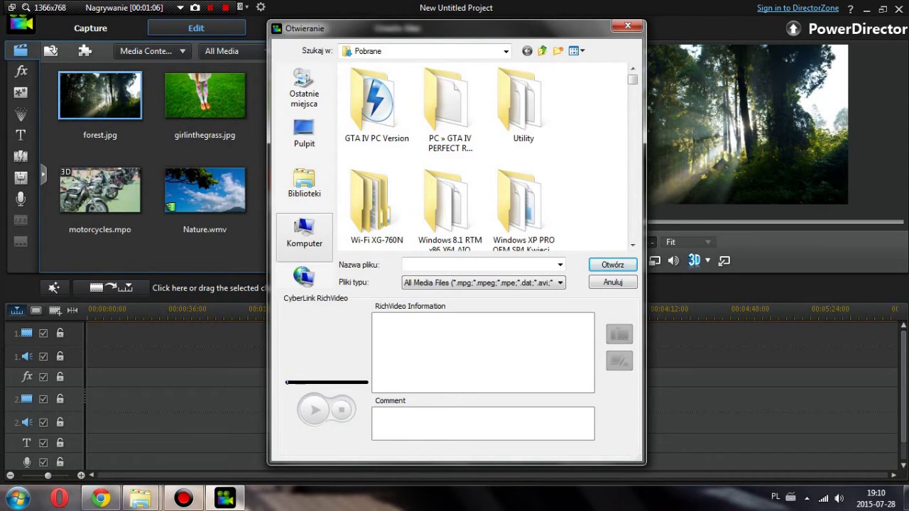
click(304, 185)
double_click(397, 82)
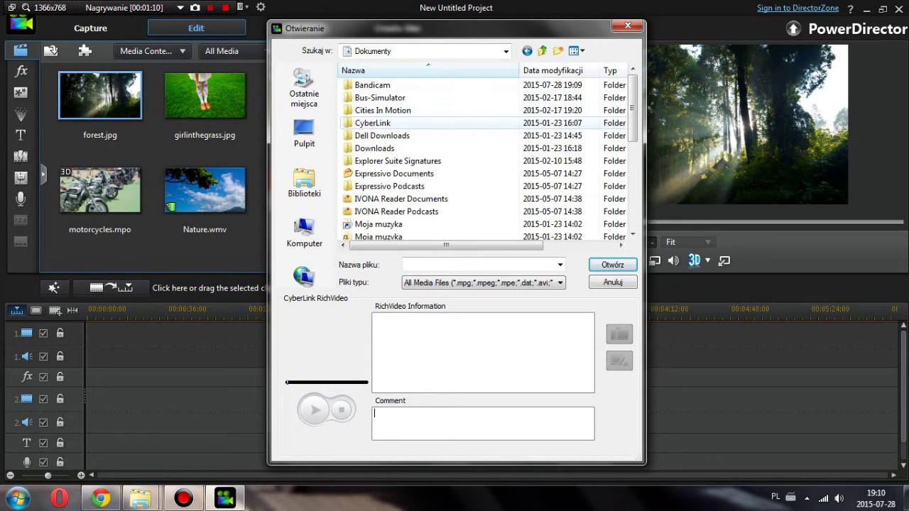
double_click(373, 123)
double_click(377, 85)
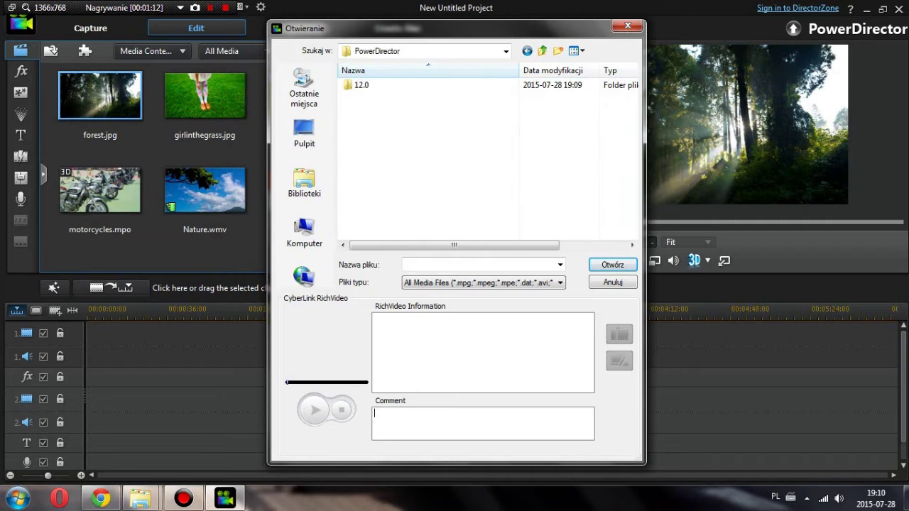
double_click(371, 85)
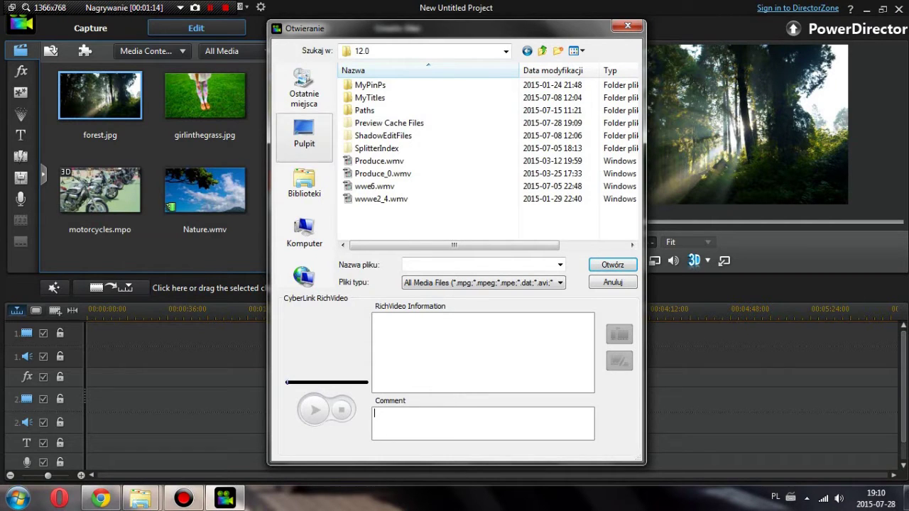
Browse to the folder C.back > CyberLink > PowerDirector > 12.0 on drive DANE (D:).
click(304, 231)
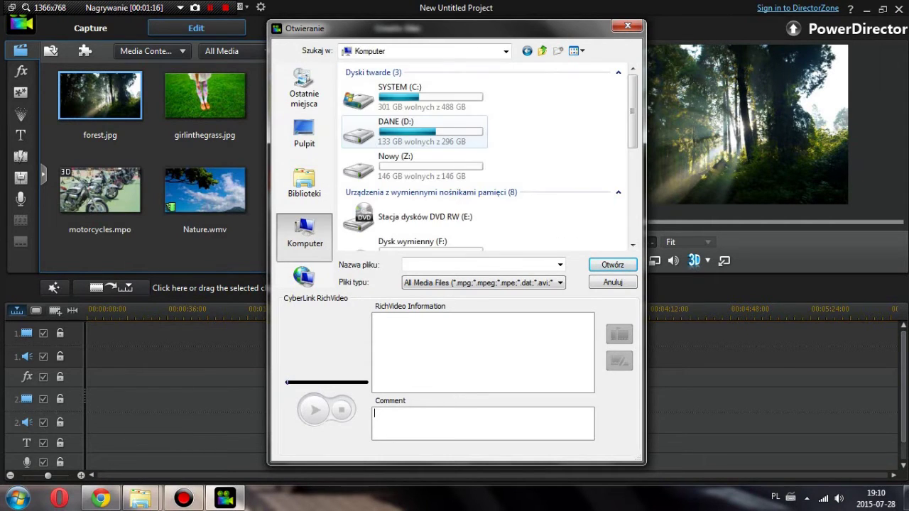
double_click(376, 138)
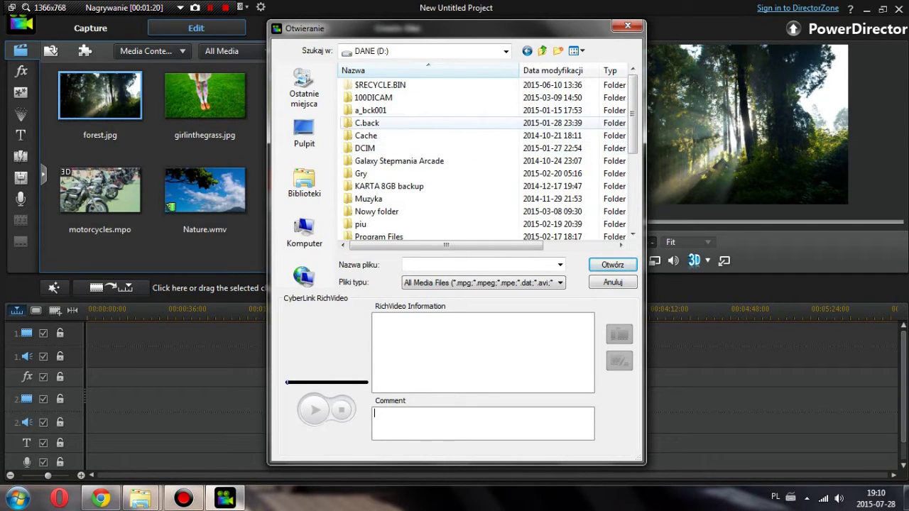
double_click(368, 122)
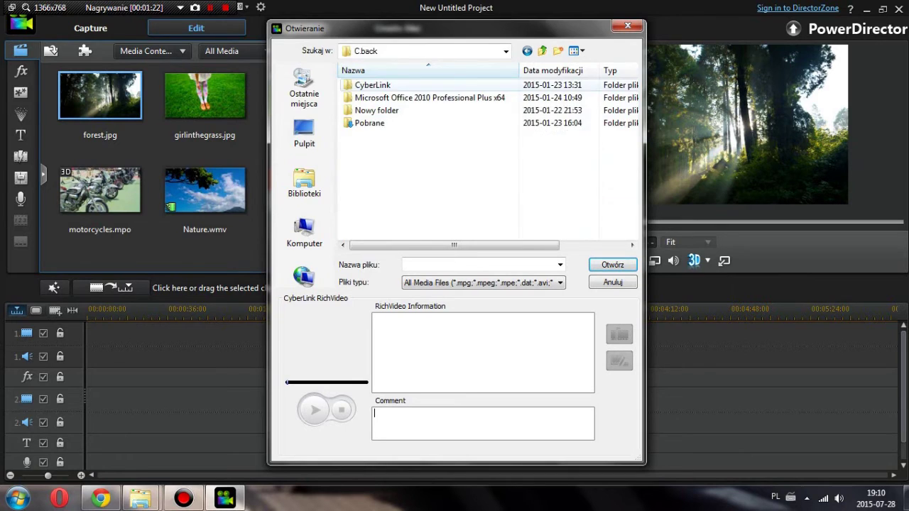
double_click(373, 85)
double_click(372, 84)
double_click(372, 84)
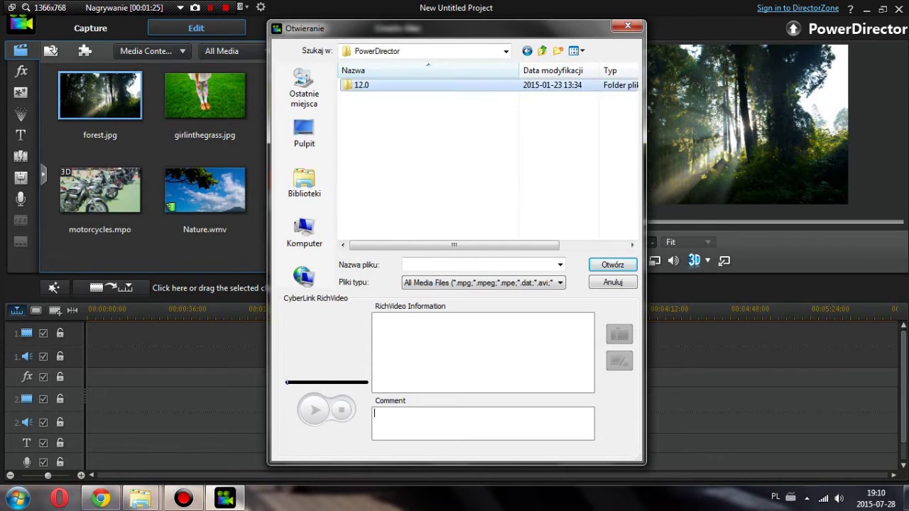
Preview the Produce_0.mov clip and import it into the media library.
click(373, 199)
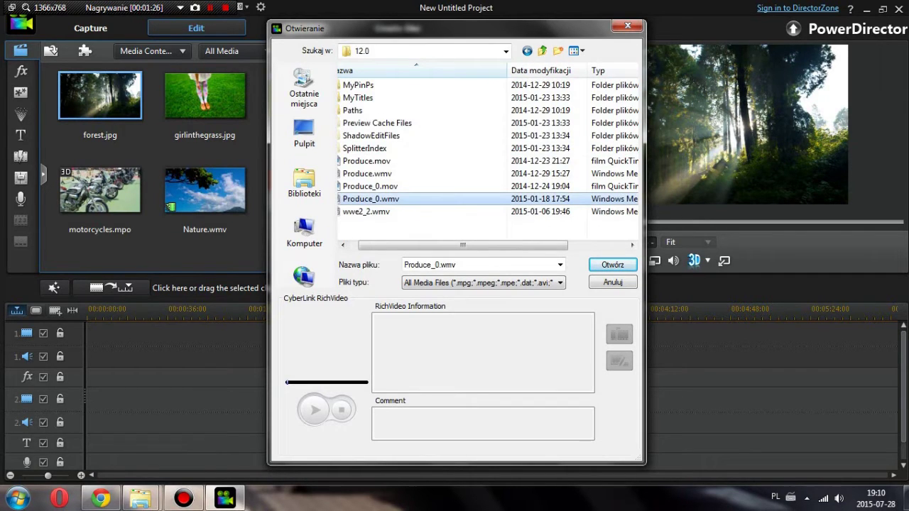
click(371, 186)
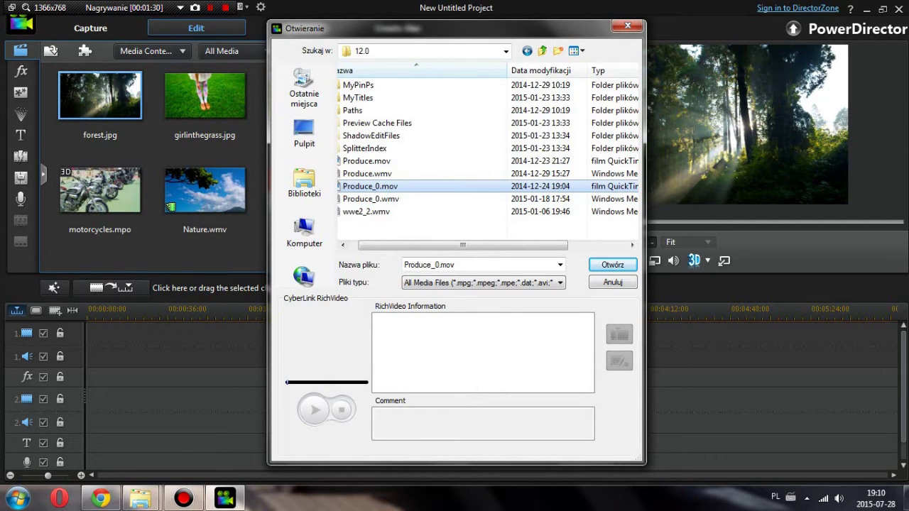
click(315, 410)
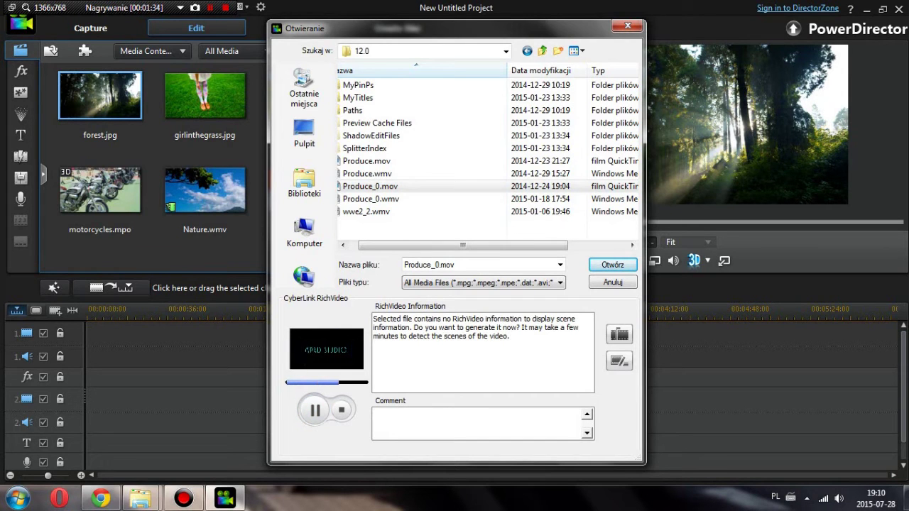
click(613, 265)
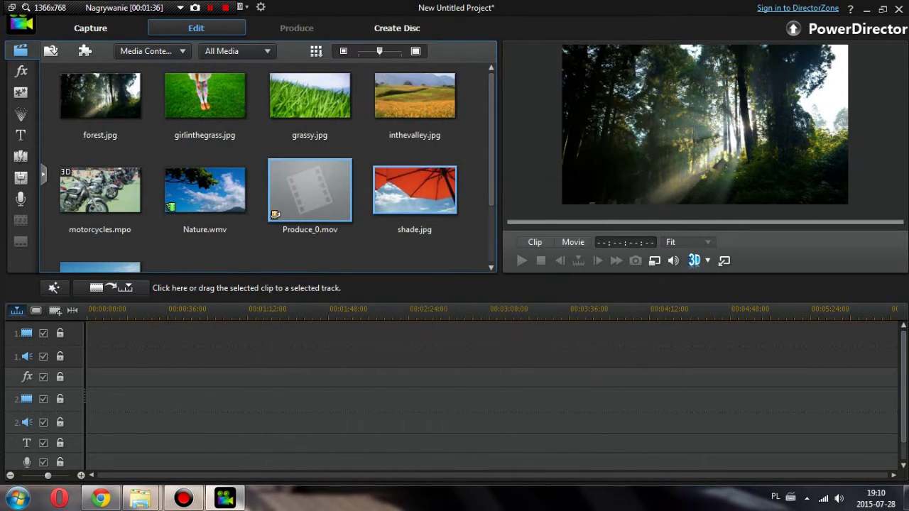
Place Produce_0.mov at the start of video track 1 and set the preview to Movie mode.
drag(310, 190, 98, 347)
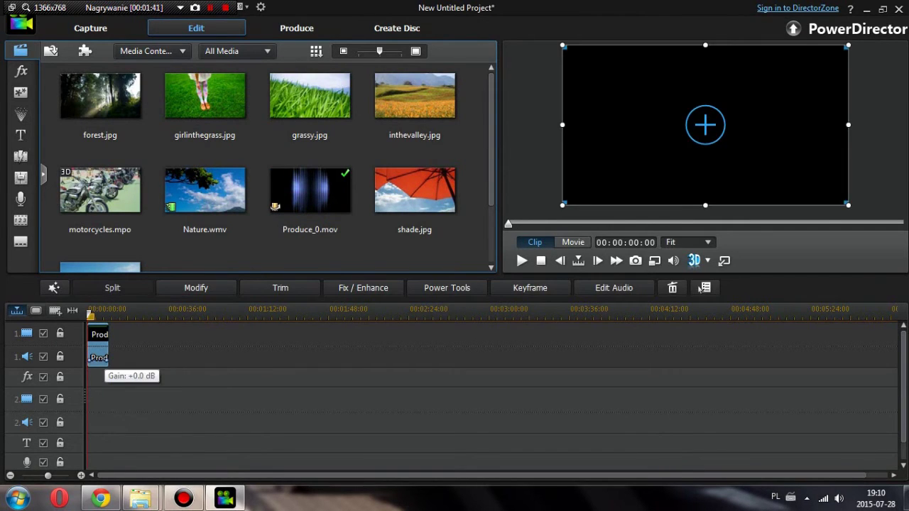
click(573, 243)
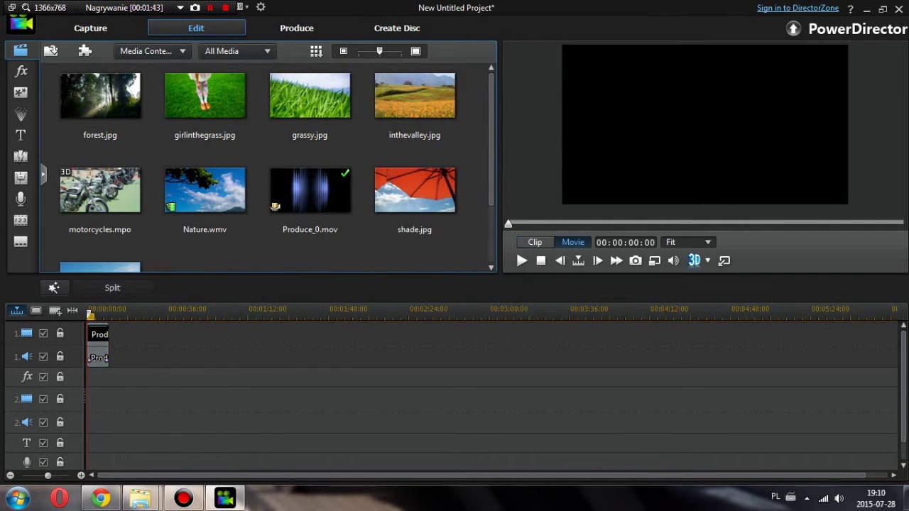
mouse_move(140, 499)
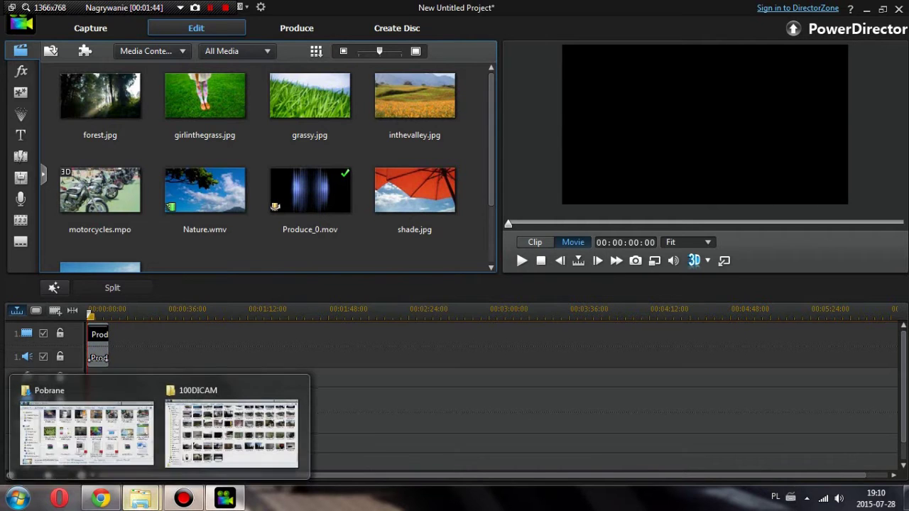
Start another media file import and browse to DCIM > 100DICAM on drive DANE (D:).
click(50, 50)
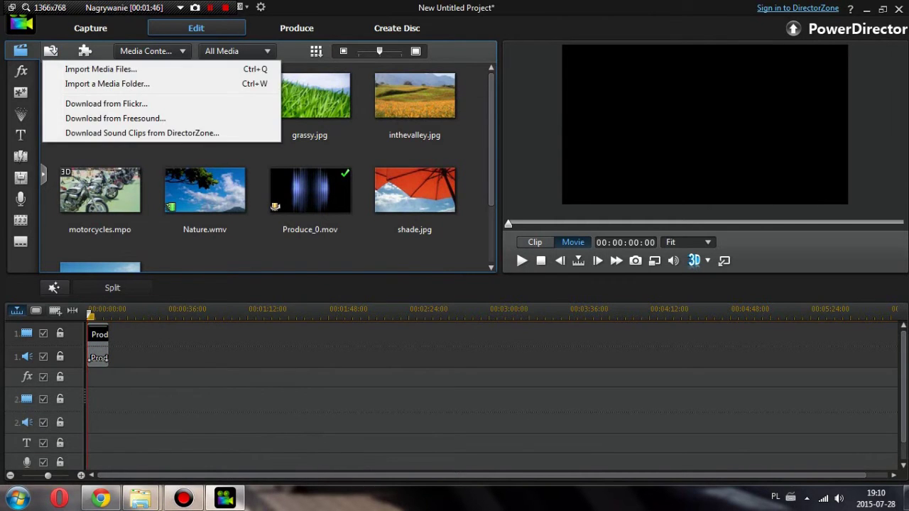
click(78, 68)
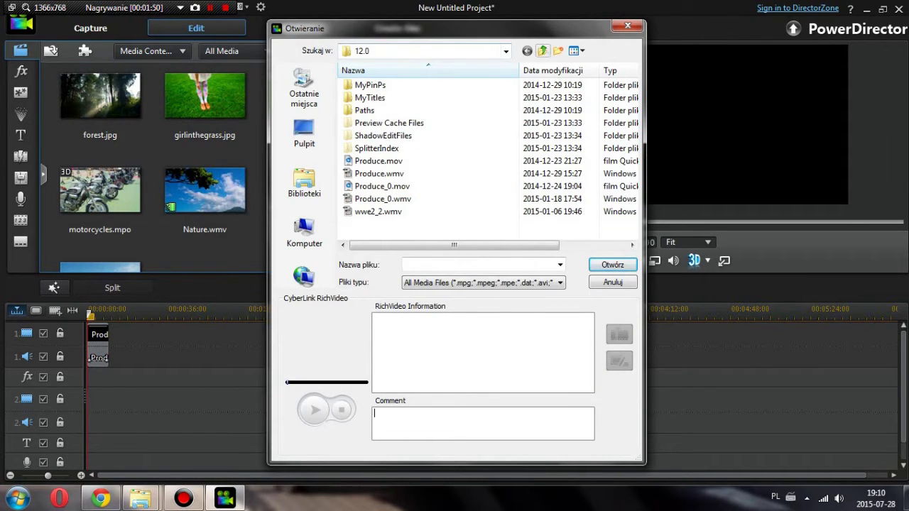
click(542, 50)
click(543, 50)
click(542, 51)
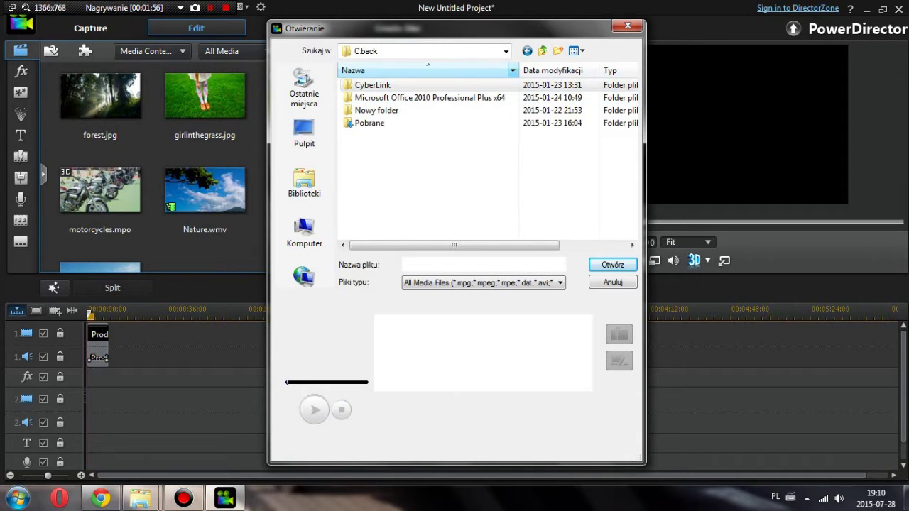
click(542, 51)
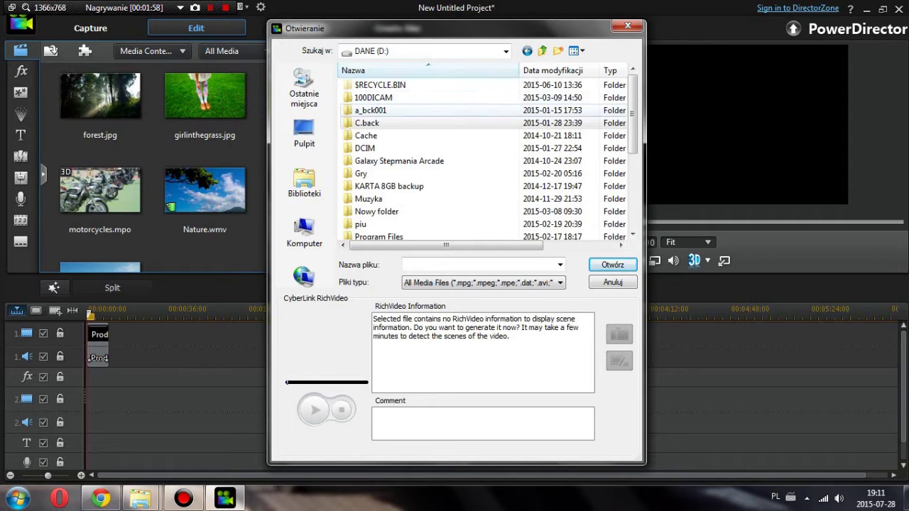
double_click(364, 148)
double_click(370, 86)
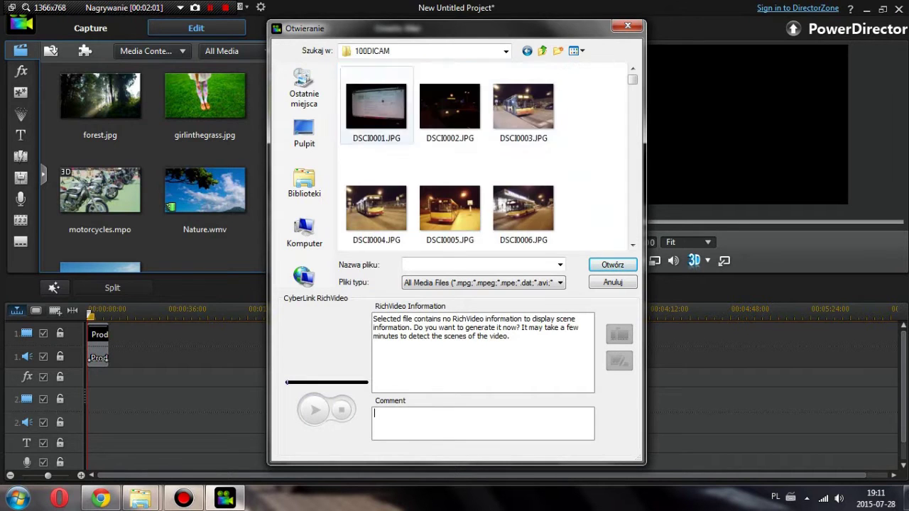
Find the DSCI0521.AVI video in the 100DICAM folder and import it into the media library.
drag(632, 80, 633, 234)
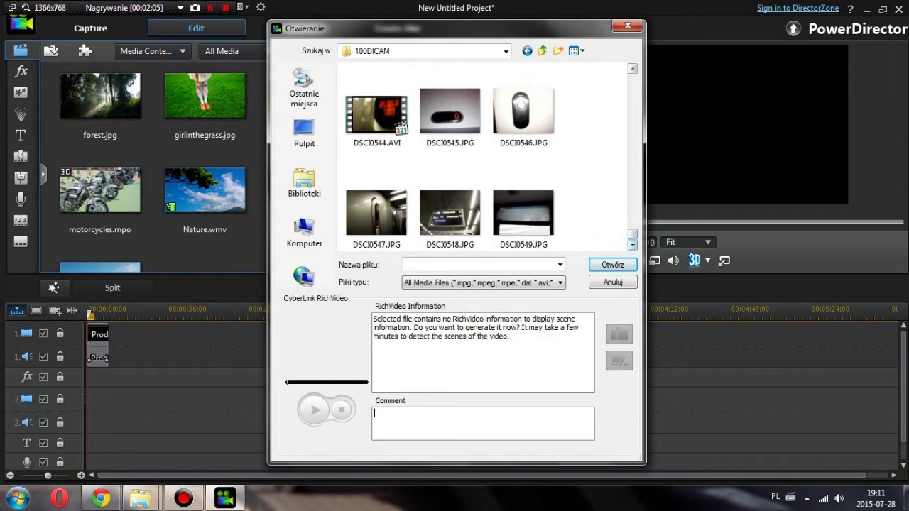
scroll(485, 156, up, 6)
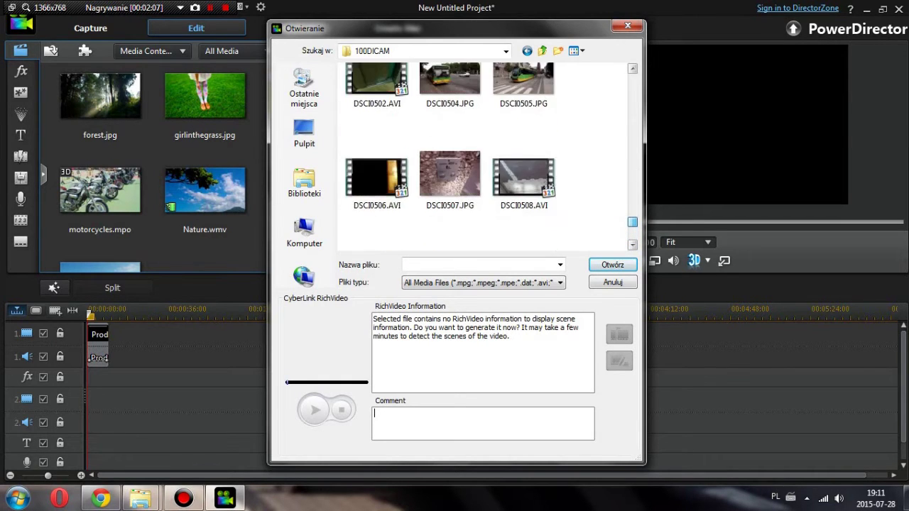
scroll(486, 156, up, 1)
scroll(486, 156, down, 3)
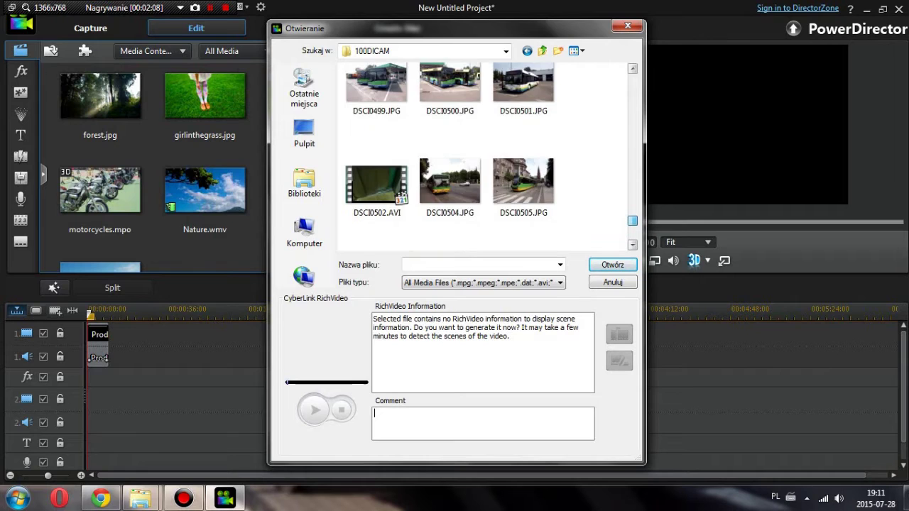
scroll(485, 157, down, 5)
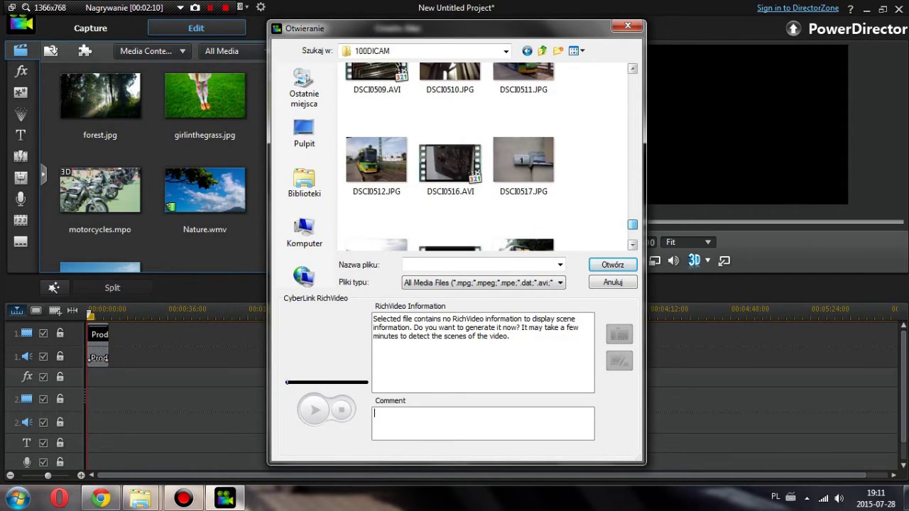
scroll(485, 156, down, 1)
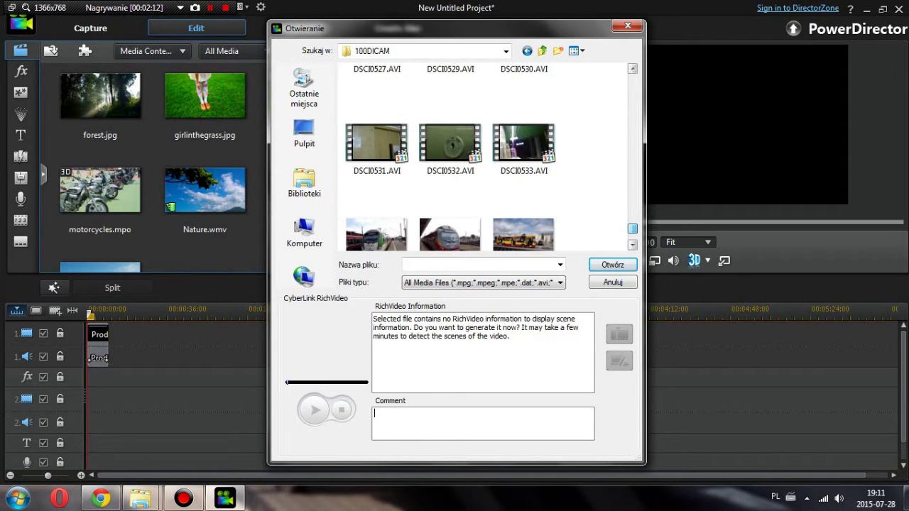
scroll(485, 156, down, 3)
scroll(485, 156, down, 2)
scroll(485, 156, down, 1)
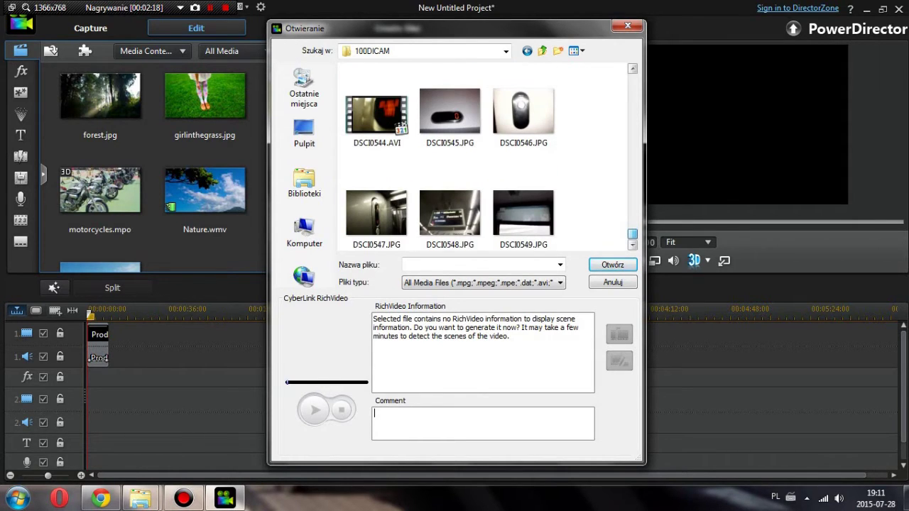
scroll(485, 156, up, 5)
scroll(486, 156, up, 2)
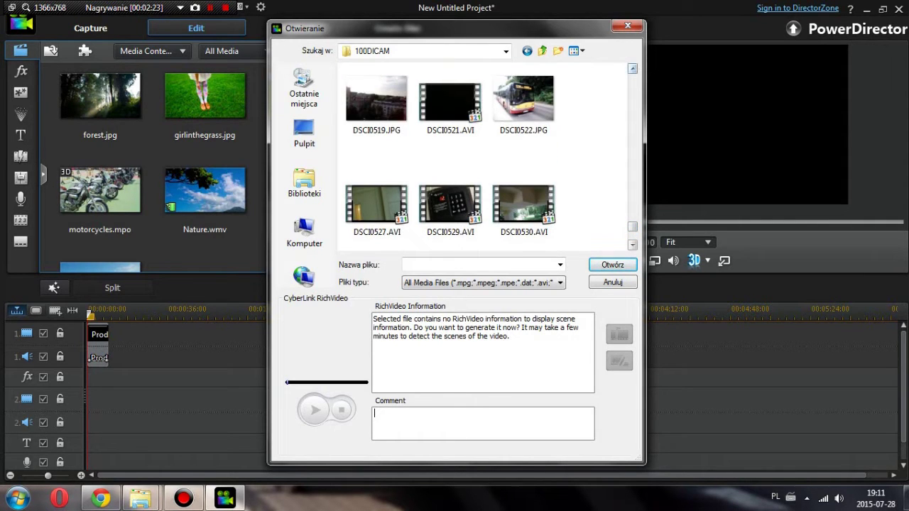
scroll(486, 156, up, 1)
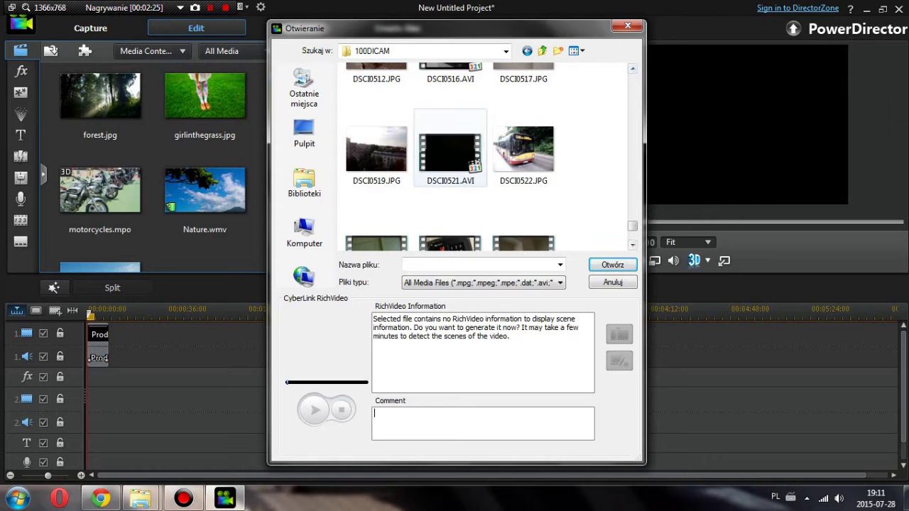
click(434, 145)
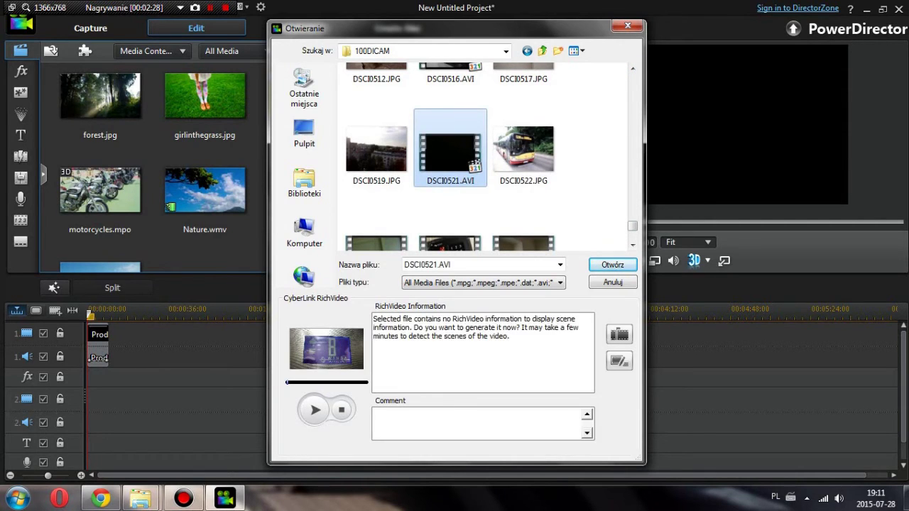
click(613, 265)
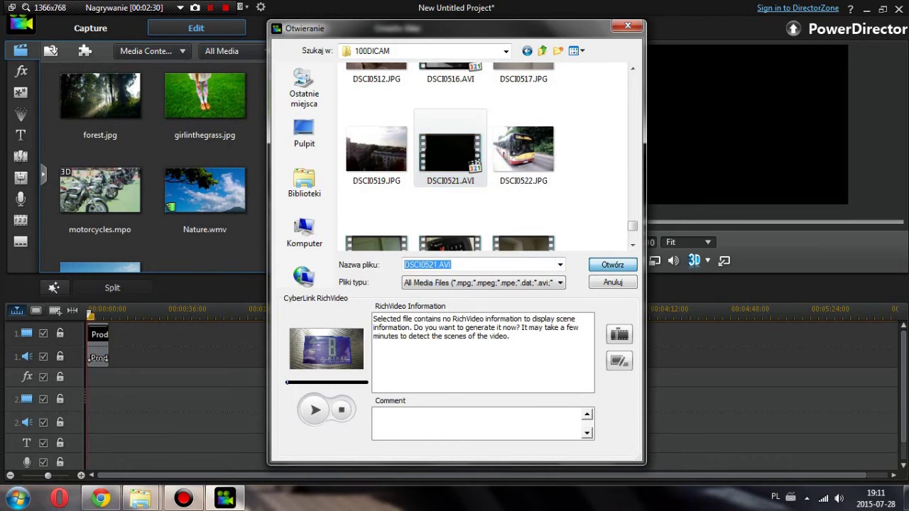
Place DSCI0521.AVI on video track 1 directly after Produce_0 and trim its end back to about 1:38 on the timeline.
drag(100, 97, 408, 335)
drag(171, 334, 196, 337)
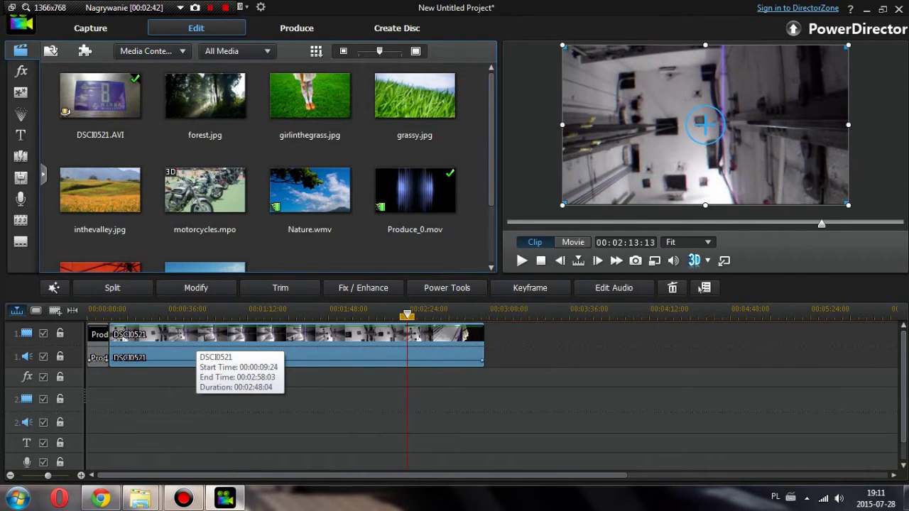
drag(484, 335, 213, 314)
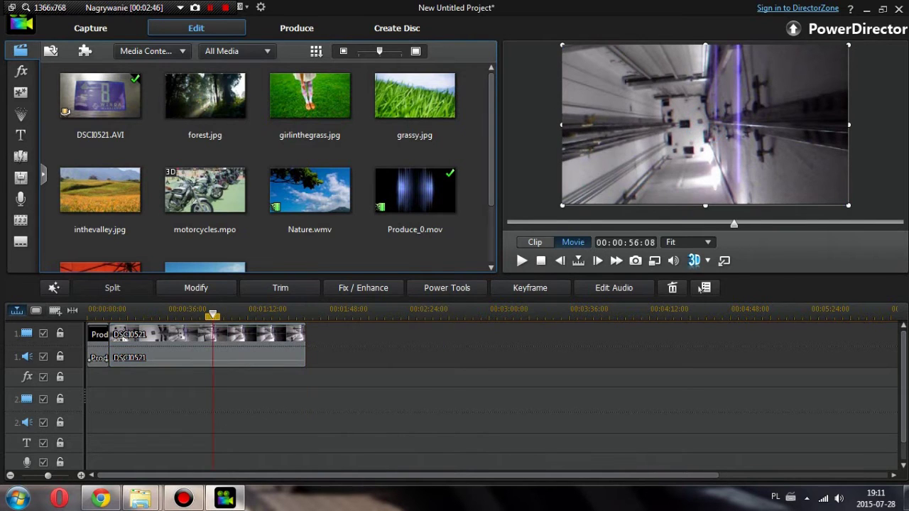
Trim the opening of the DSCI0521 clip so that it lasts about 1:14, and mute the clip's audio.
click(124, 340)
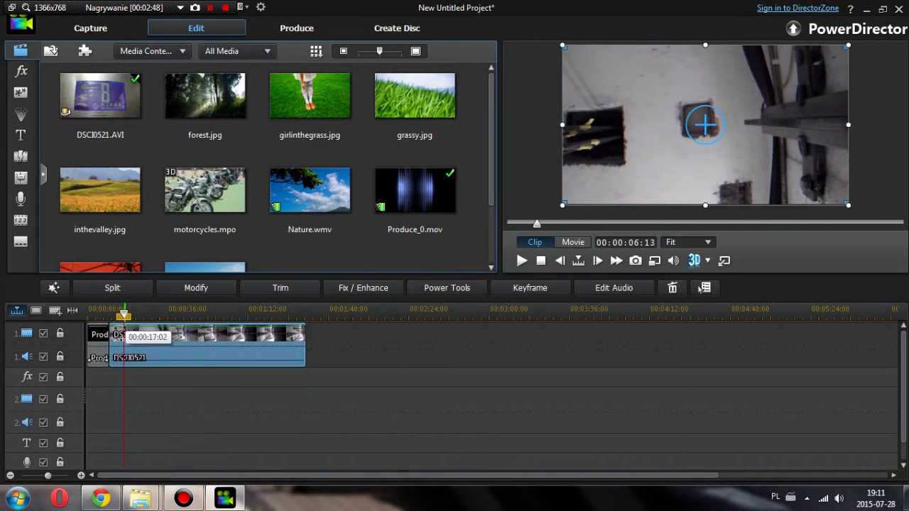
drag(124, 315, 114, 315)
click(114, 337)
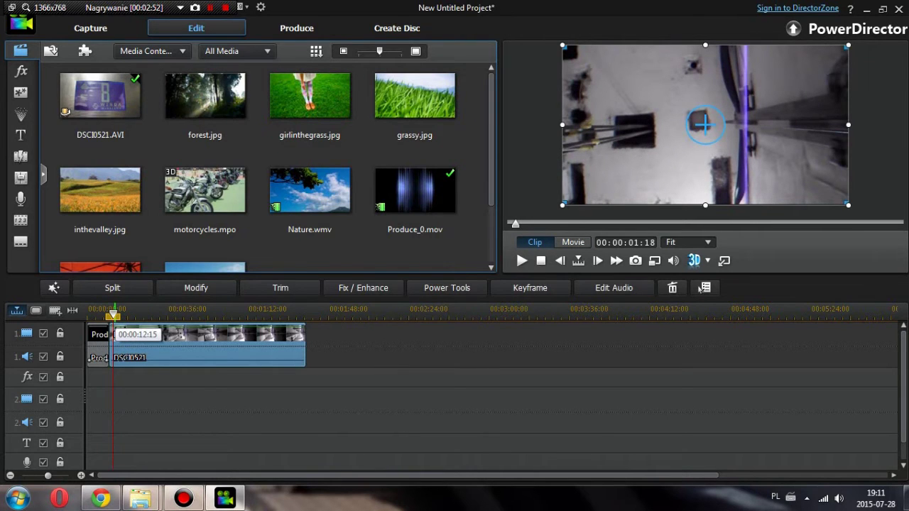
click(522, 260)
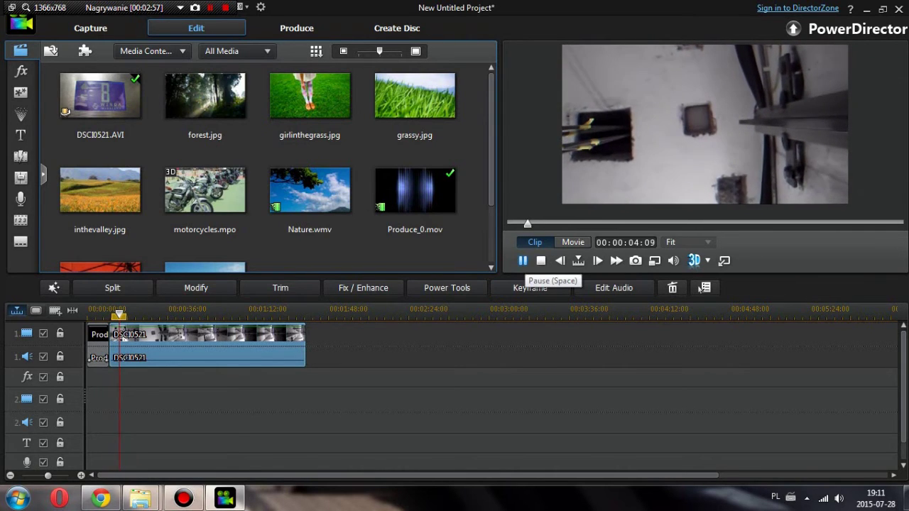
drag(125, 315, 164, 315)
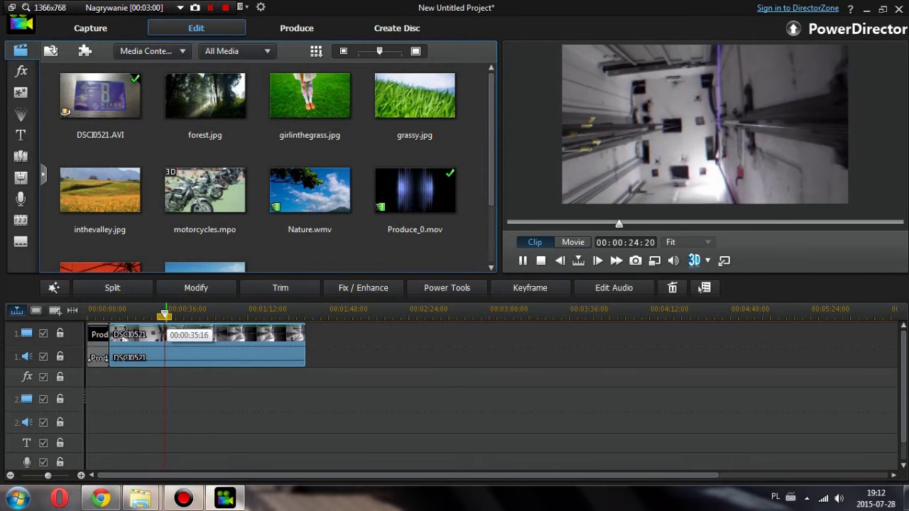
click(157, 313)
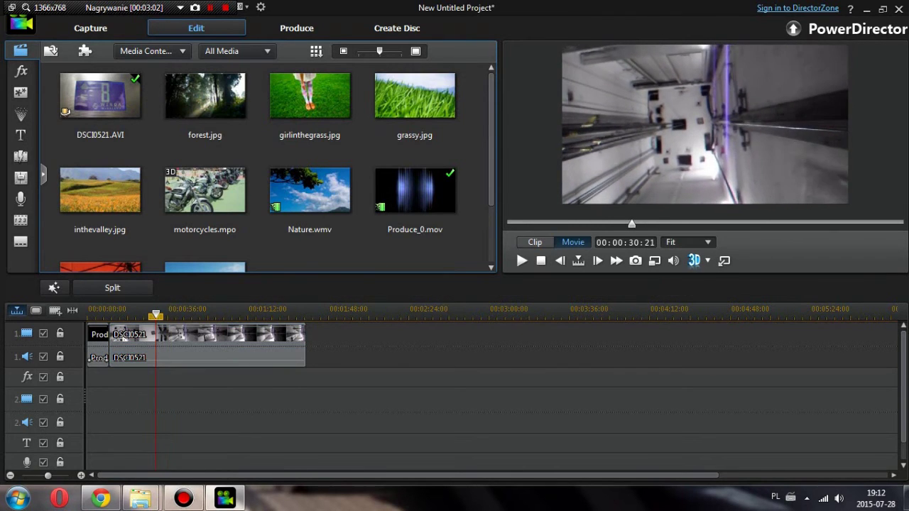
click(159, 345)
click(523, 261)
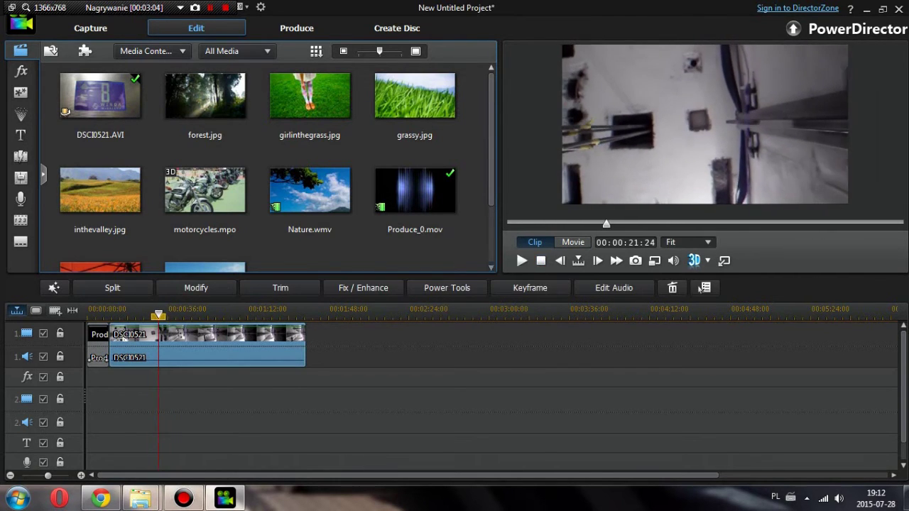
click(122, 337)
drag(121, 340, 141, 339)
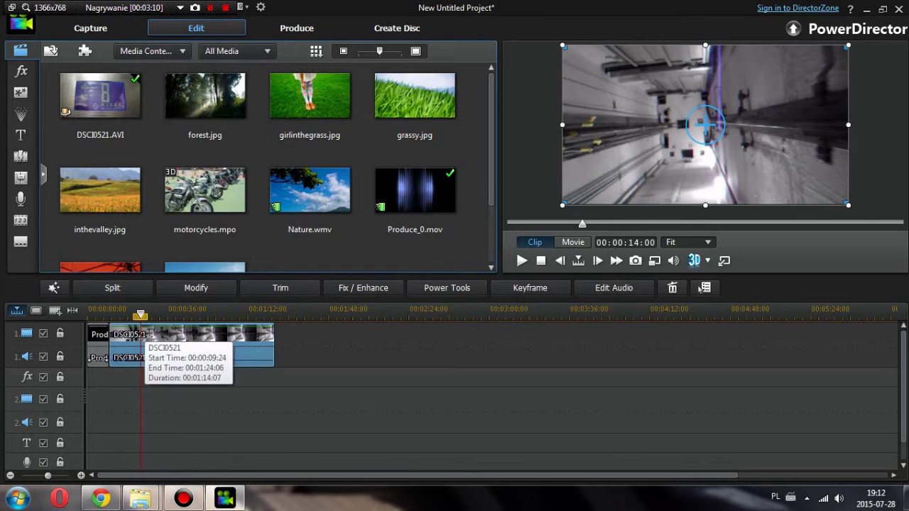
right_click(157, 341)
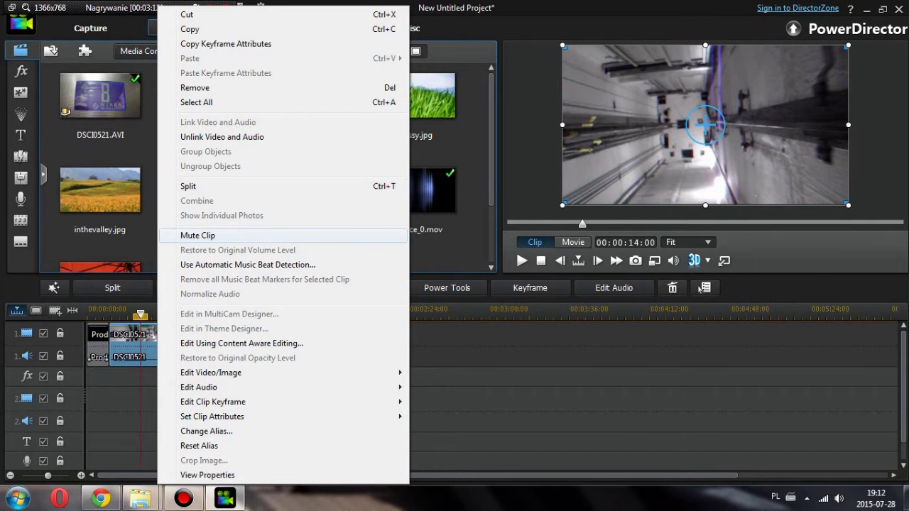
click(199, 235)
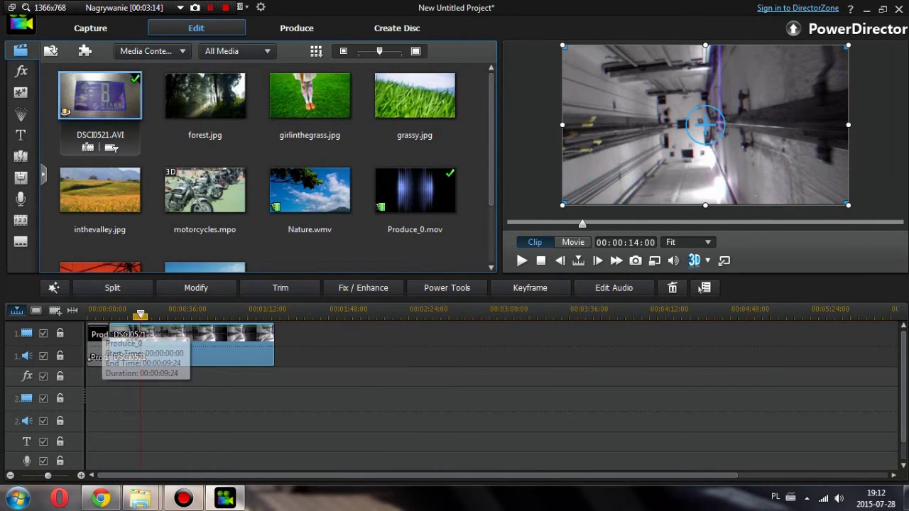
click(21, 135)
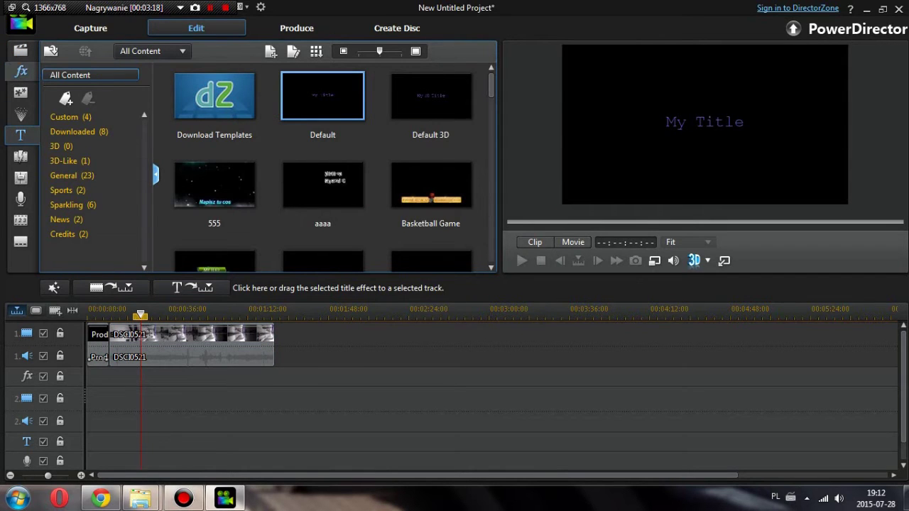
click(20, 72)
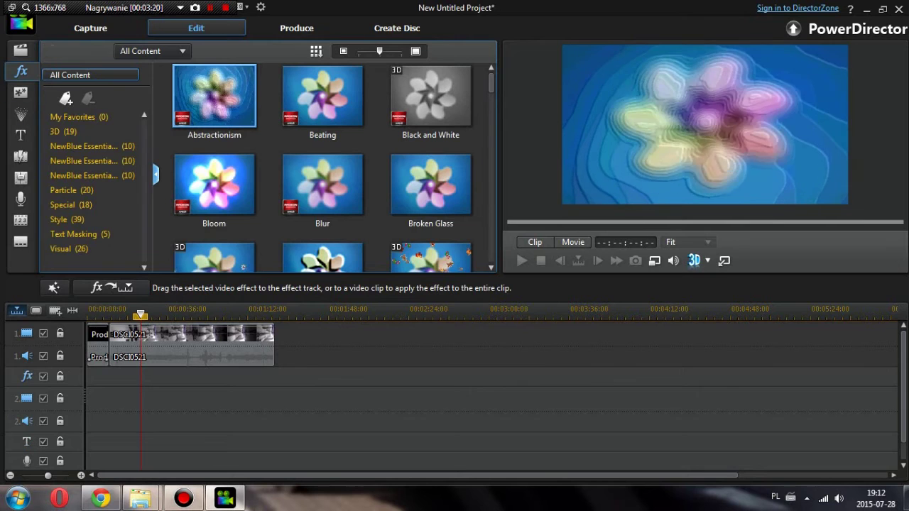
click(20, 135)
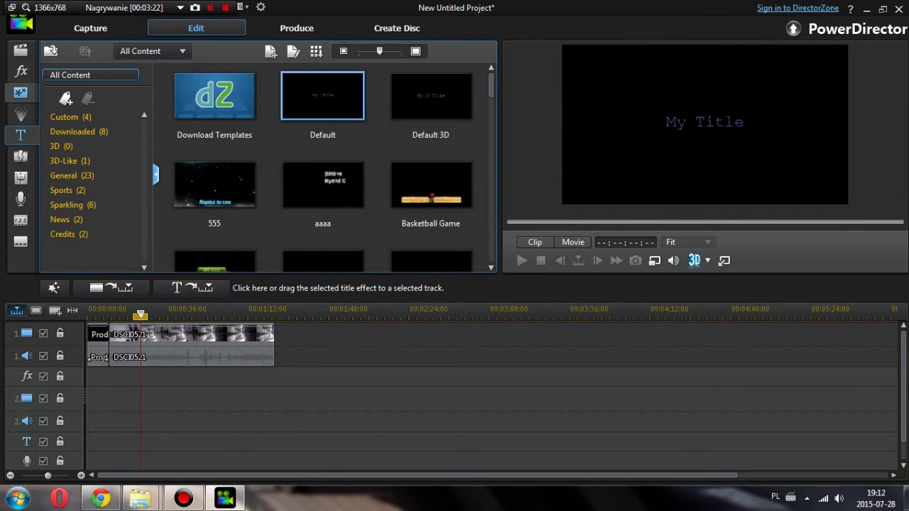
click(21, 72)
click(21, 135)
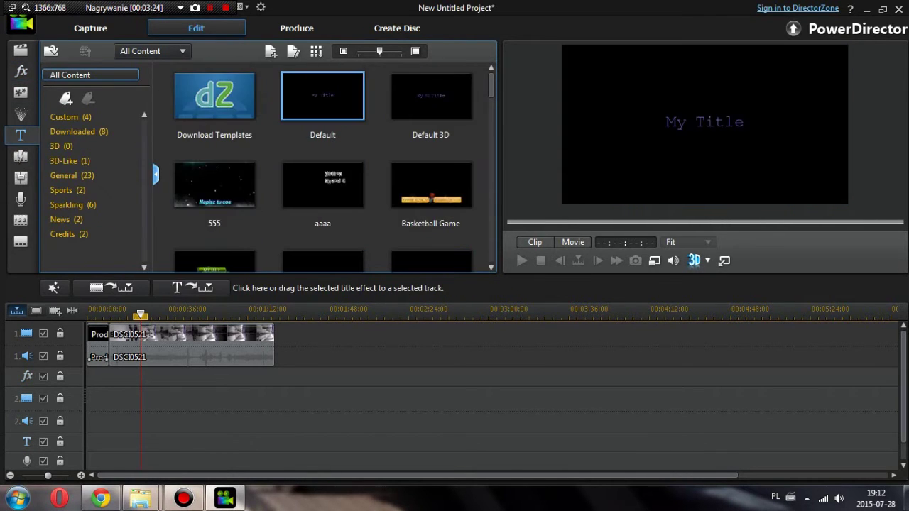
click(21, 113)
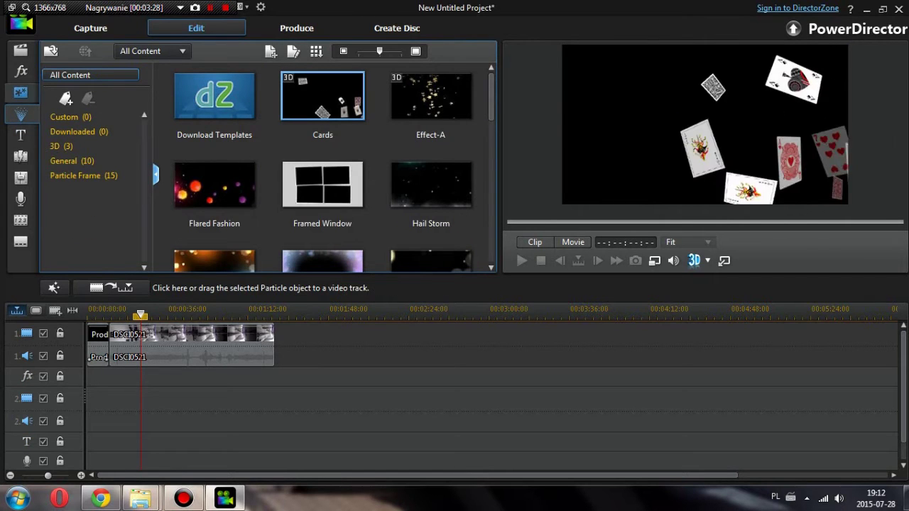
click(20, 92)
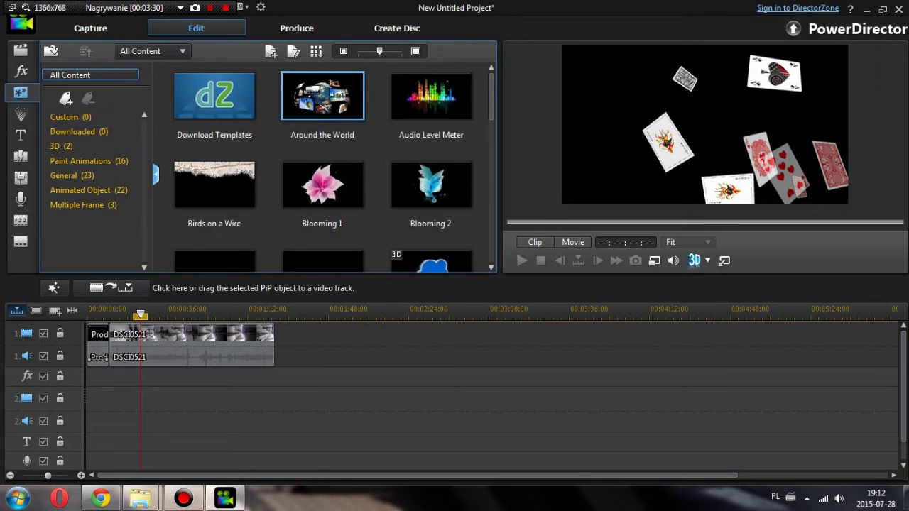
Add the Blizzard transition from the Block category between Produce_0 and DSCI0521 on track 1, and play it back.
click(21, 156)
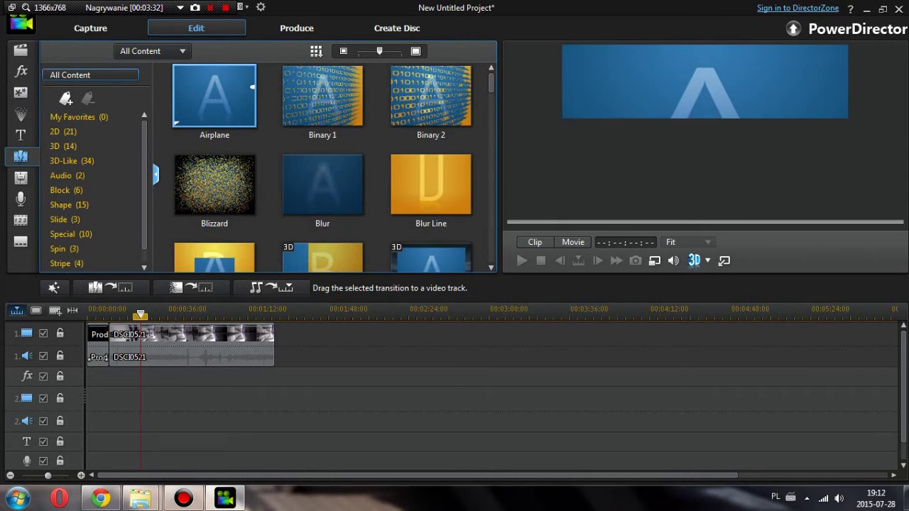
click(66, 191)
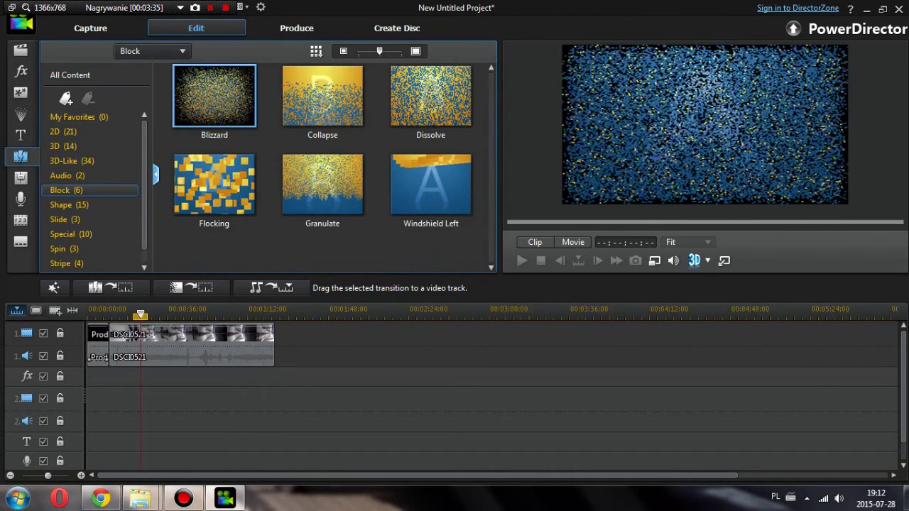
drag(238, 110, 109, 340)
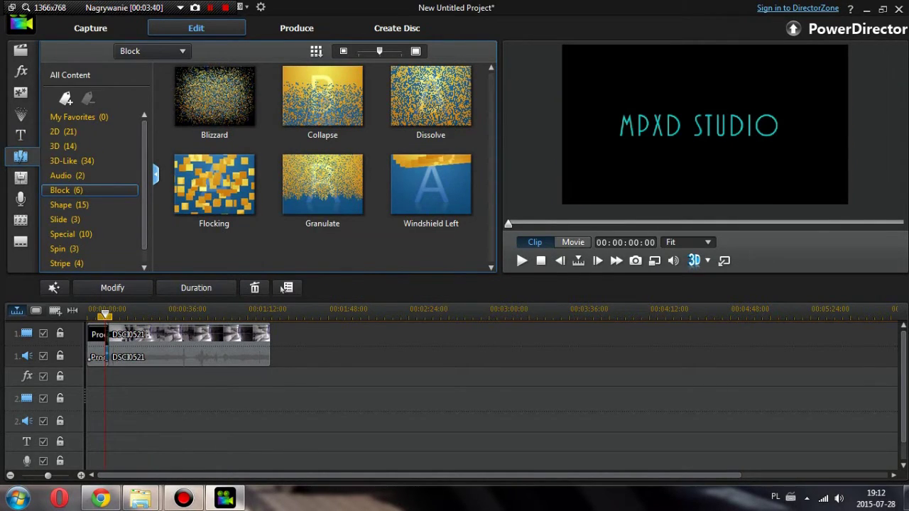
click(523, 261)
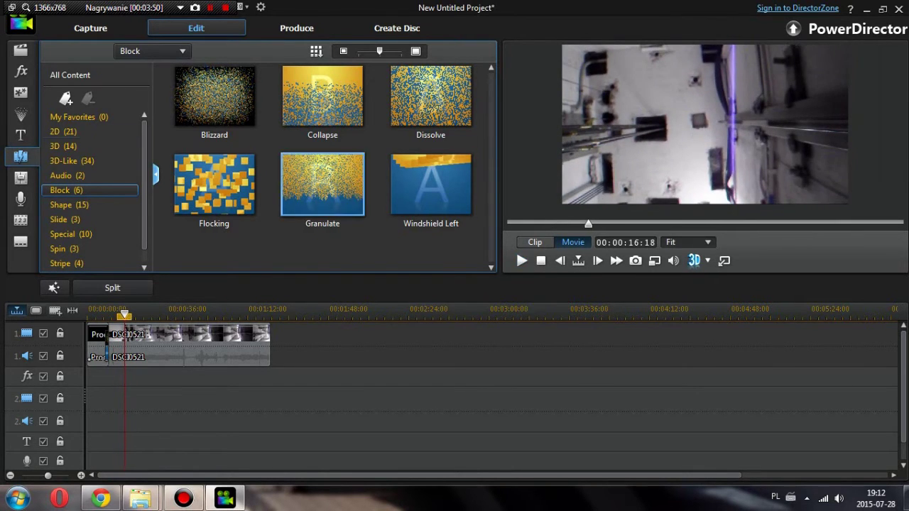
Place the 555 title template on video track 2, spanning from about 0:16 to the end of the DSCI0521 clip.
click(20, 135)
right_click(171, 213)
click(322, 184)
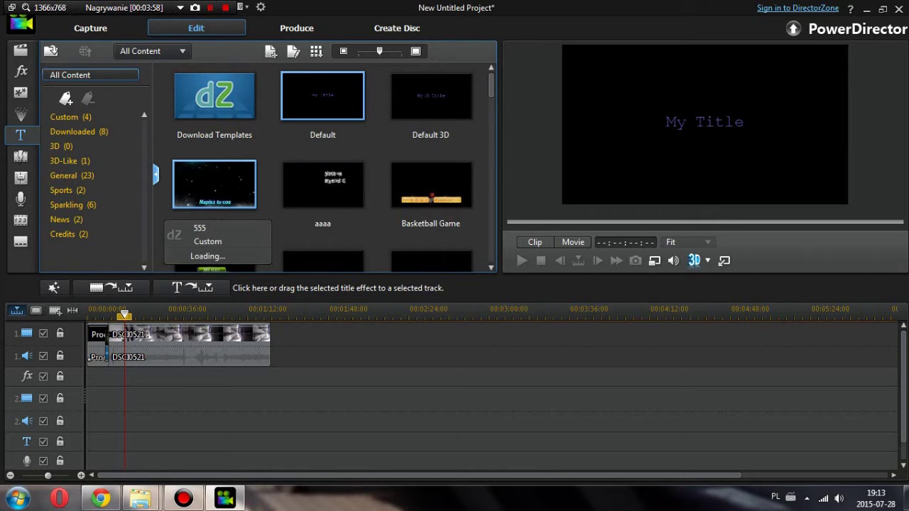
drag(214, 185, 270, 402)
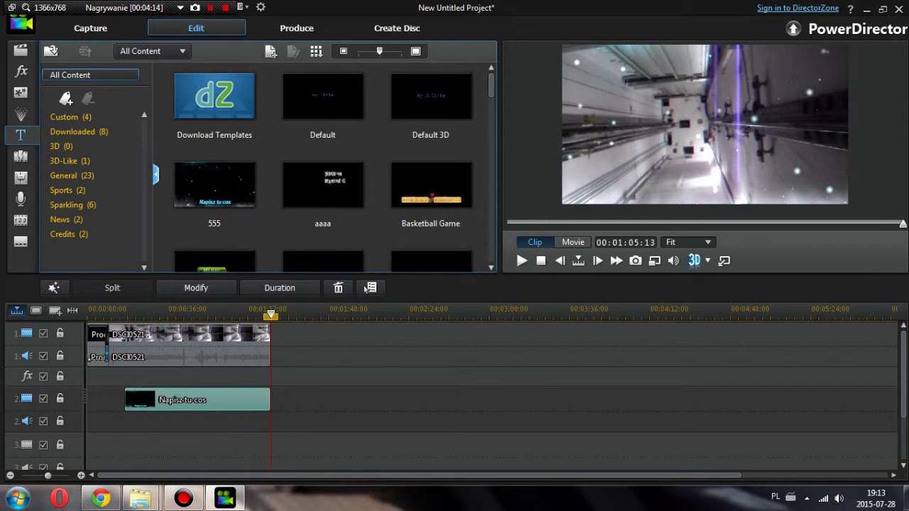
Open the placed title for design editing, replace its text with "Windy w Warszawie" and move it to the upper part of the frame.
click(367, 289)
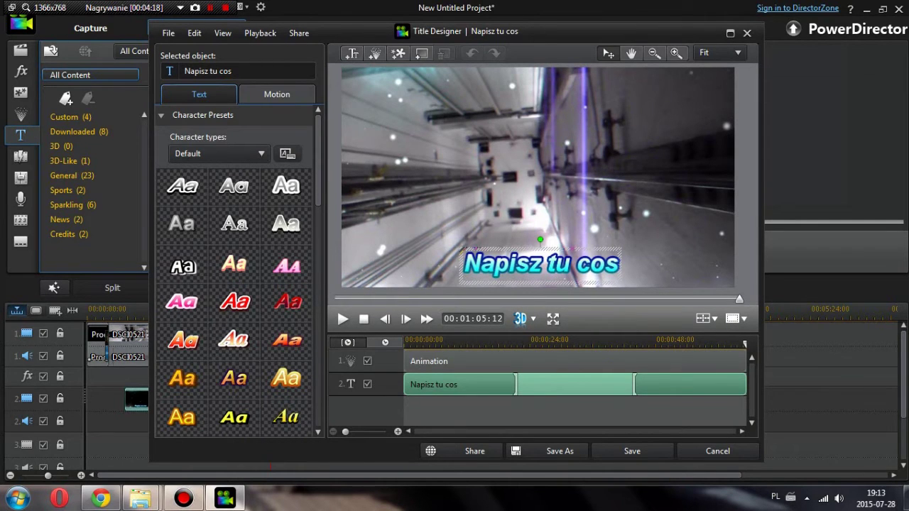
drag(619, 269, 463, 268)
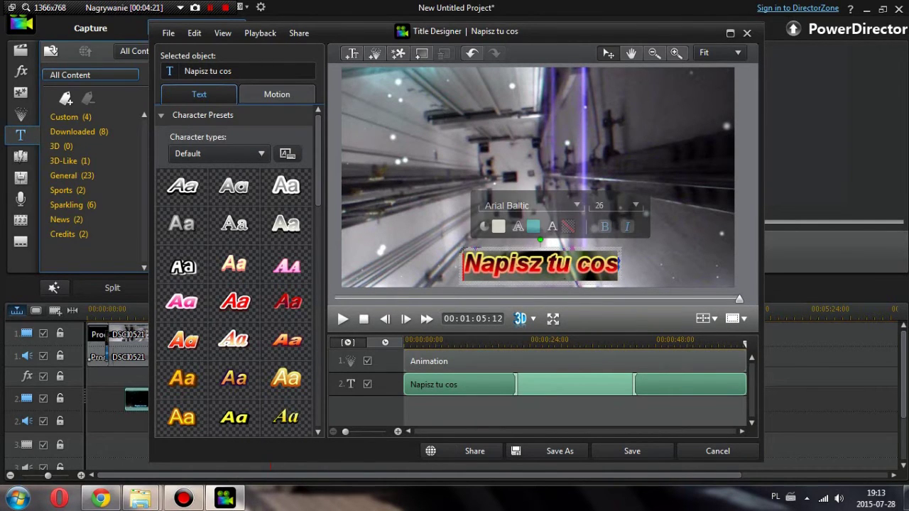
text(Wi)
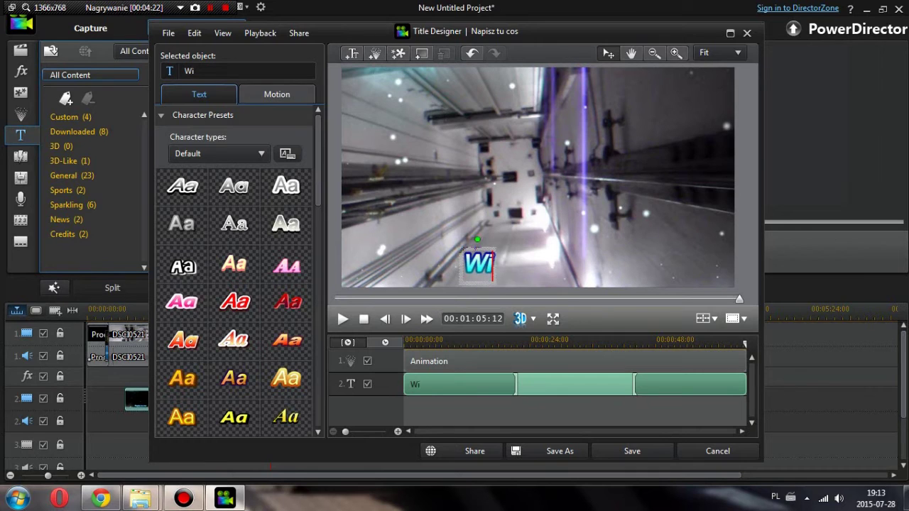
text(ndy w)
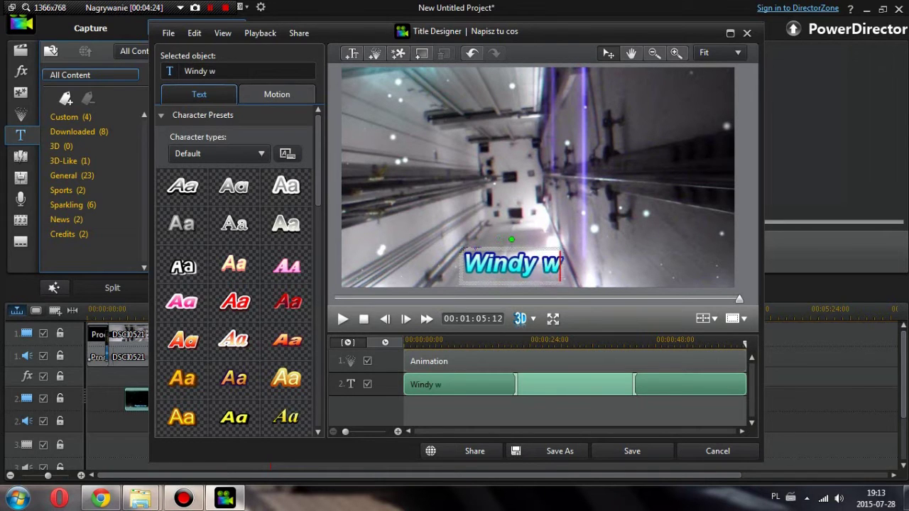
text( Warszawie)
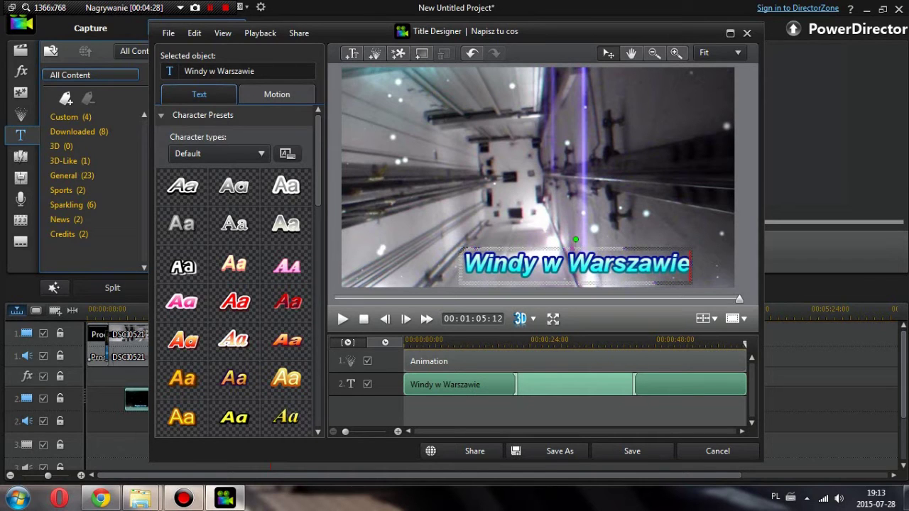
drag(540, 250, 527, 245)
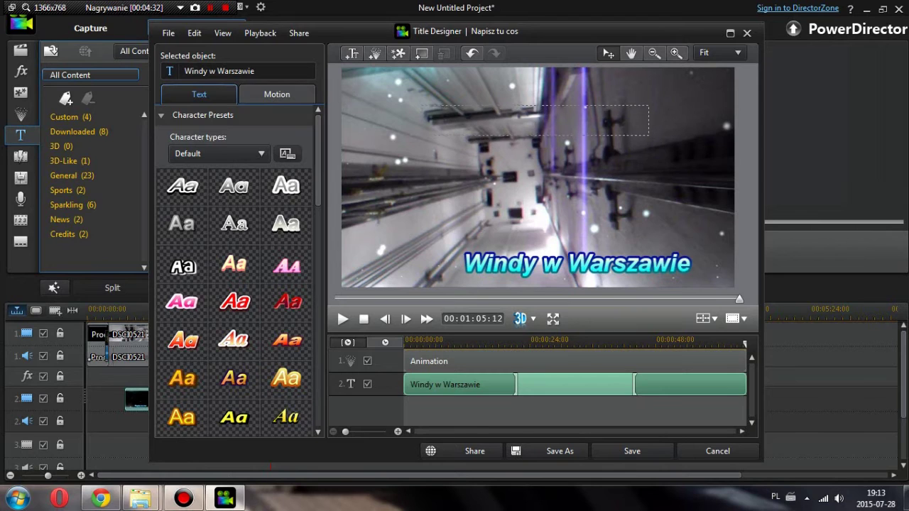
drag(527, 244, 492, 109)
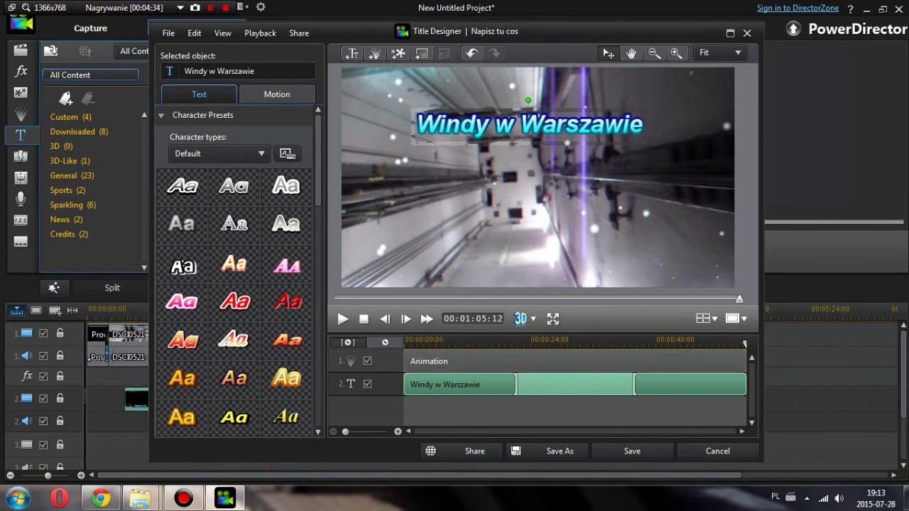
Apply the light-blue italic character preset with white outline to the whole title text, set its size to 36 and reposition it within the frame.
drag(643, 126, 415, 126)
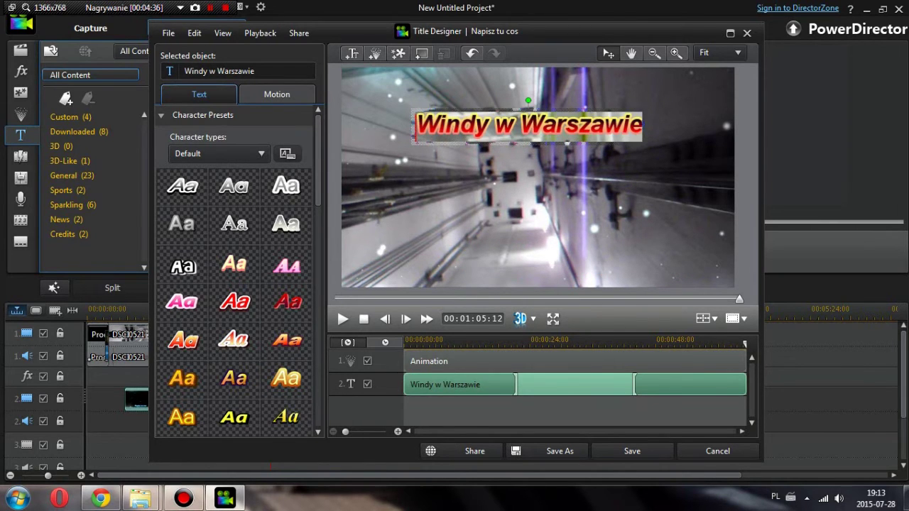
scroll(235, 284, down, 8)
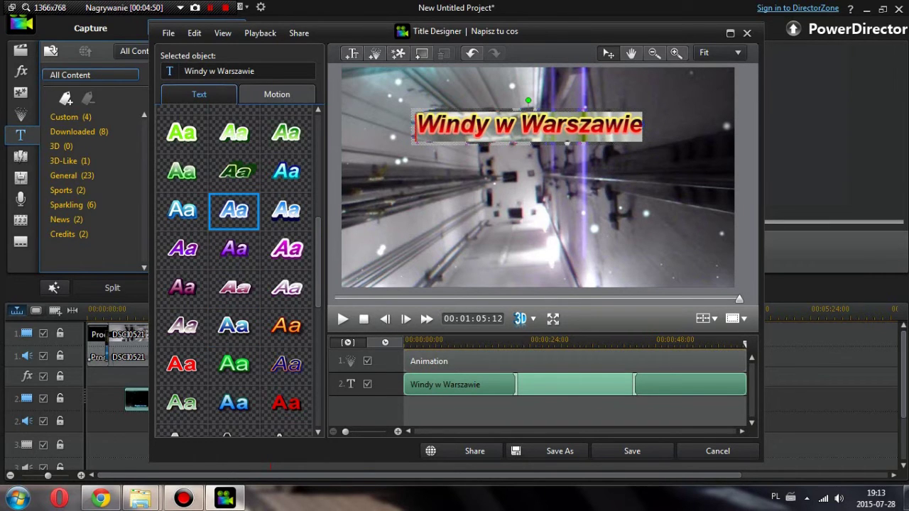
click(233, 211)
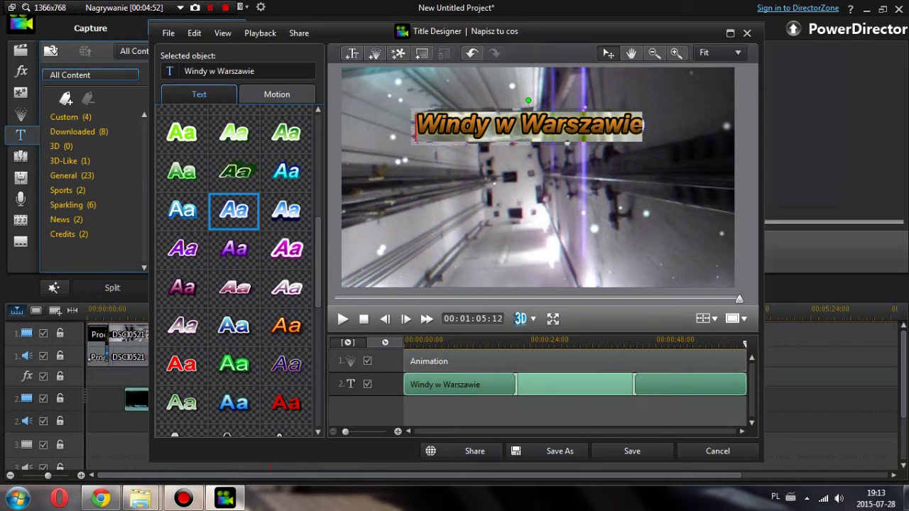
scroll(234, 213, down, 5)
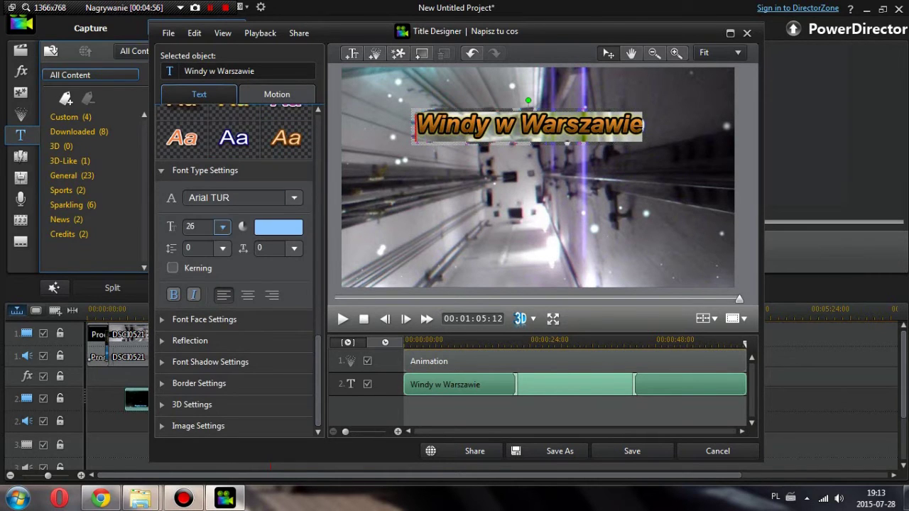
click(223, 226)
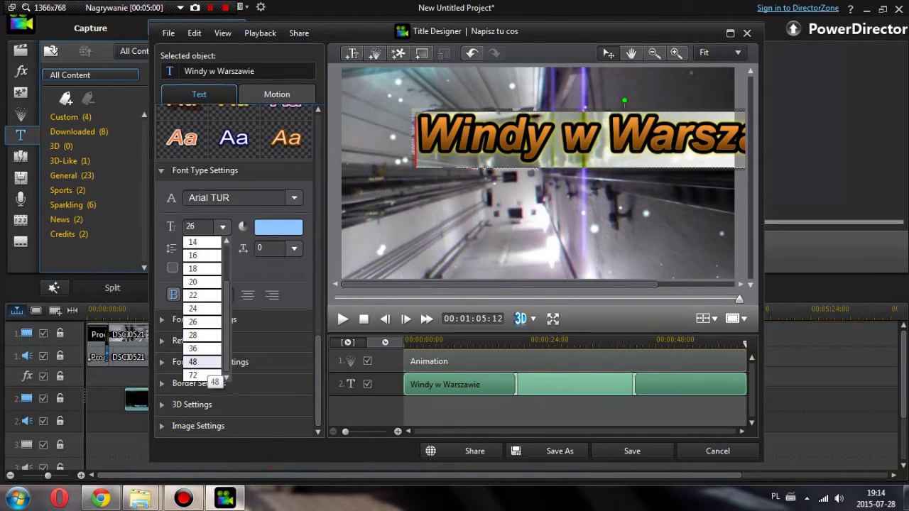
click(207, 351)
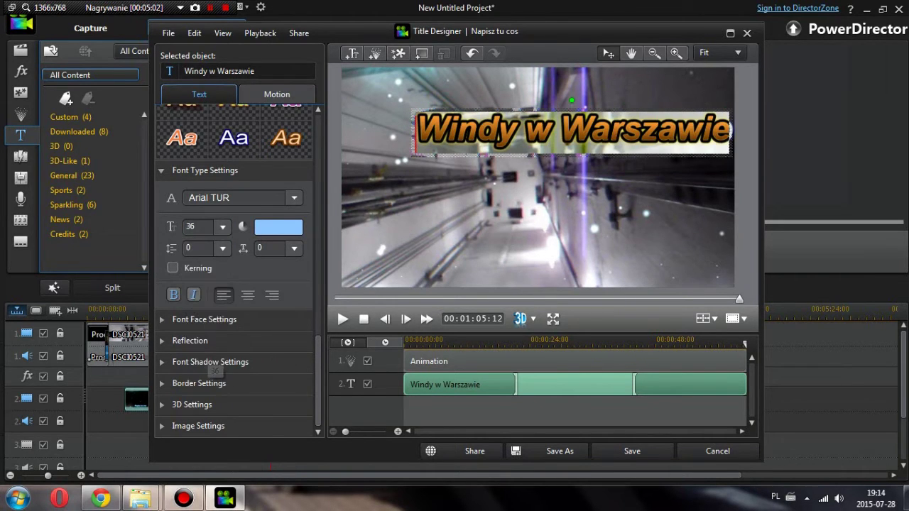
drag(512, 155, 461, 143)
Try the Scroll Left starting effect on "Windy w Warszawie", settle on Rotate Clockwise, and set the ending effect to Flocking.
click(277, 94)
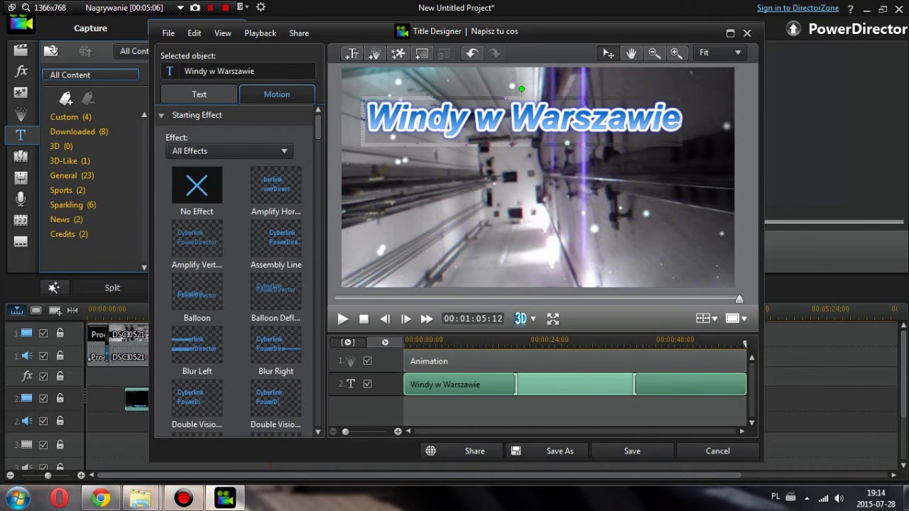
scroll(277, 227, down, 10)
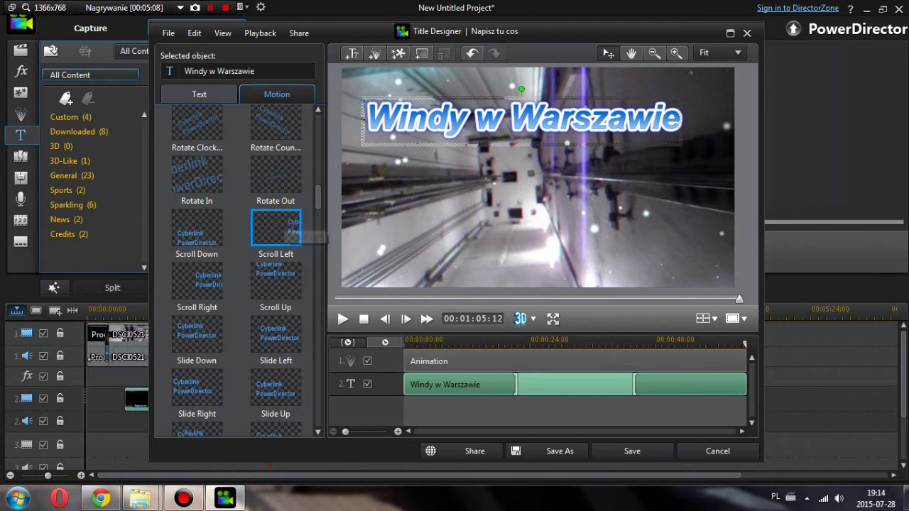
click(281, 228)
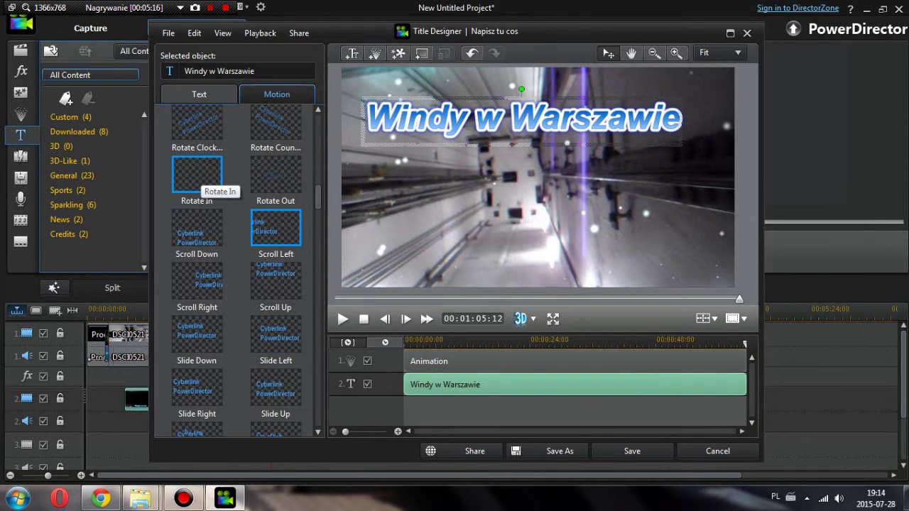
click(211, 117)
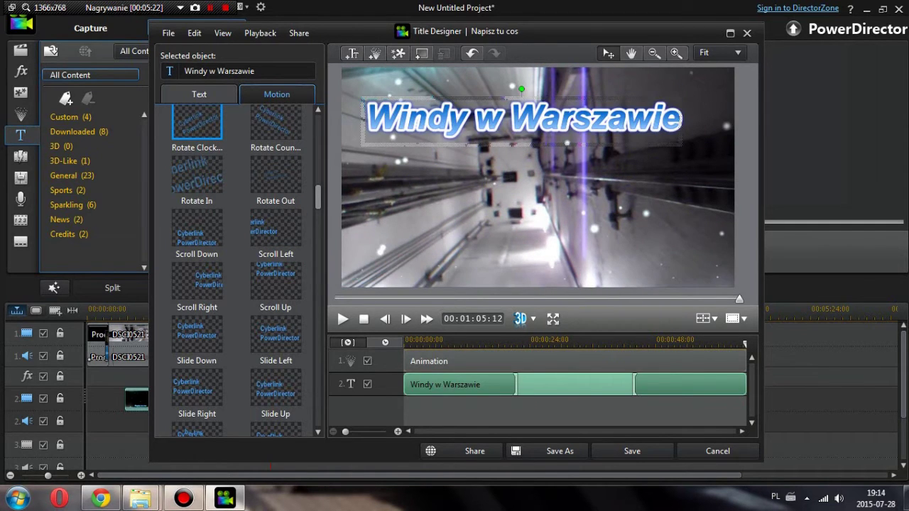
scroll(238, 270, up, 10)
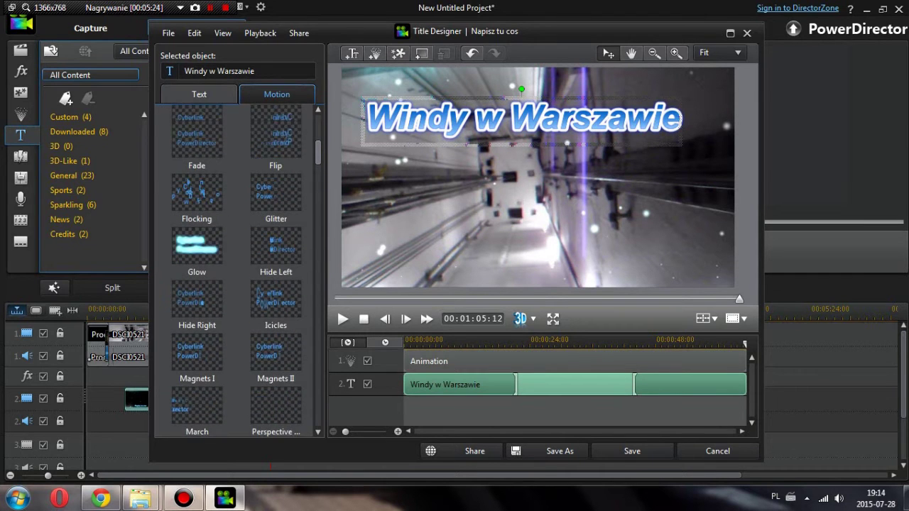
scroll(234, 270, down, 15)
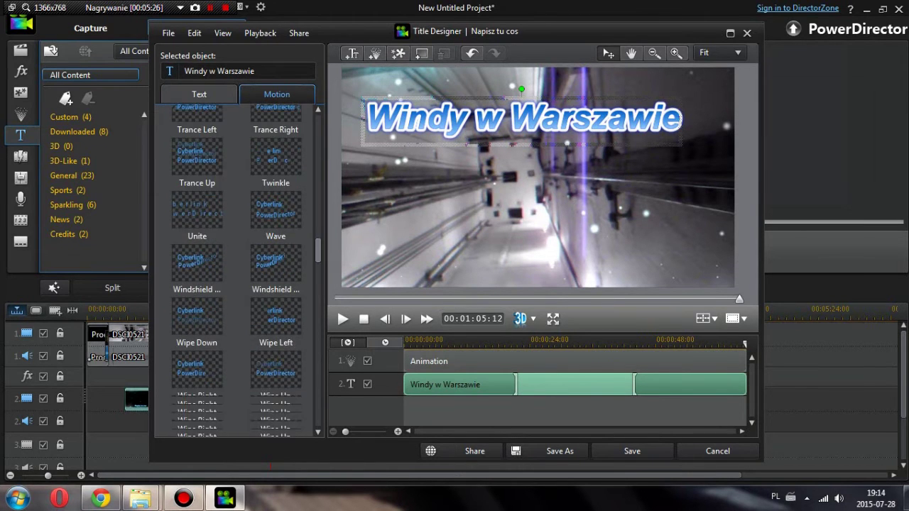
scroll(236, 270, up, 10)
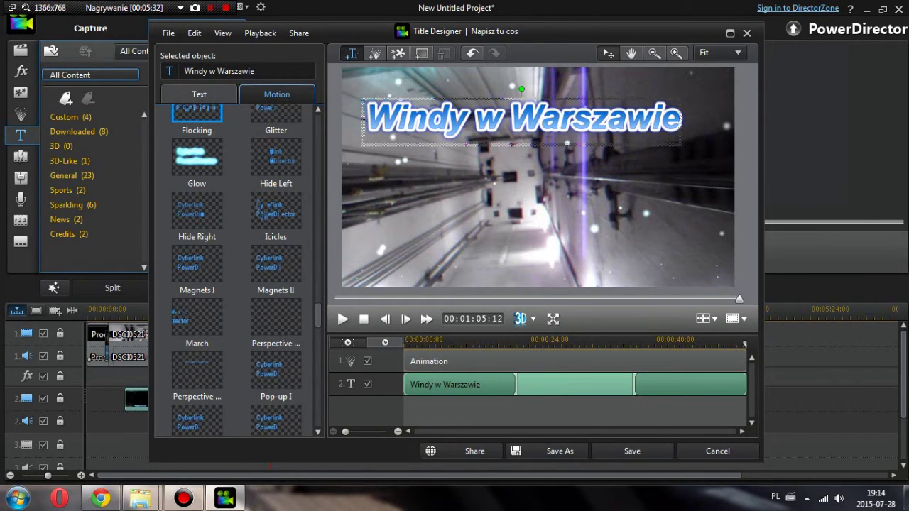
Add a second text object "EXTREME 2" and centre it horizontally in the lower part of the frame.
click(385, 236)
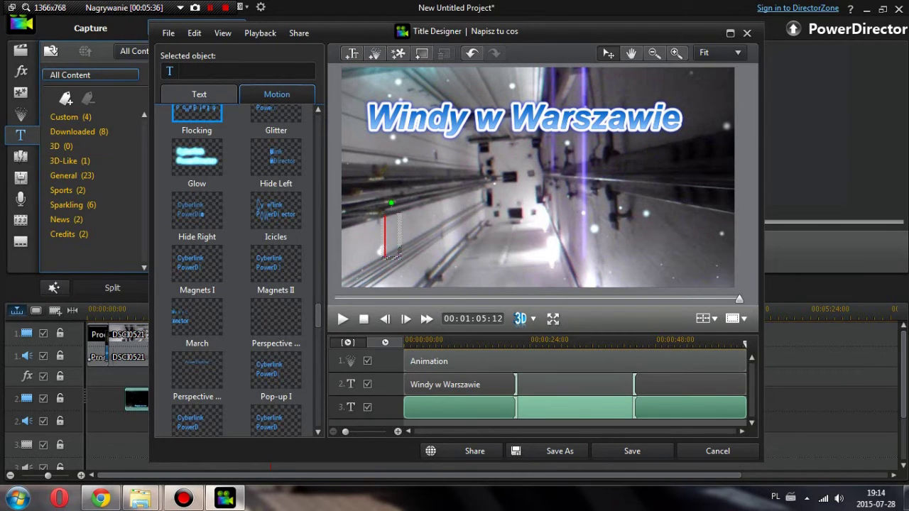
text(EXT)
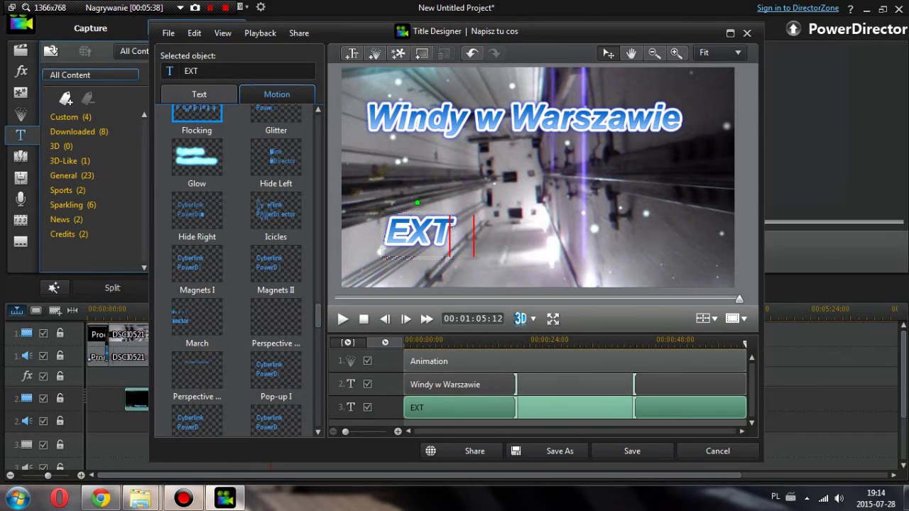
text(REME 2)
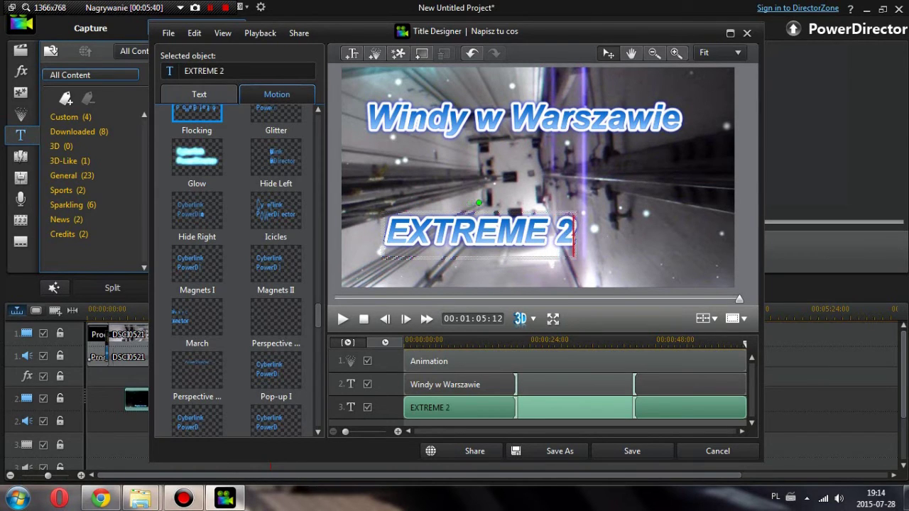
click(430, 181)
click(430, 236)
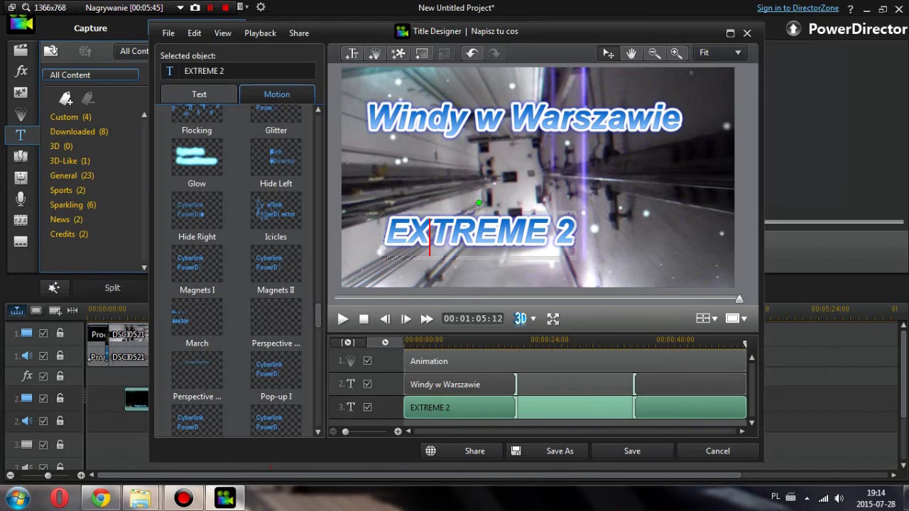
drag(430, 214, 481, 213)
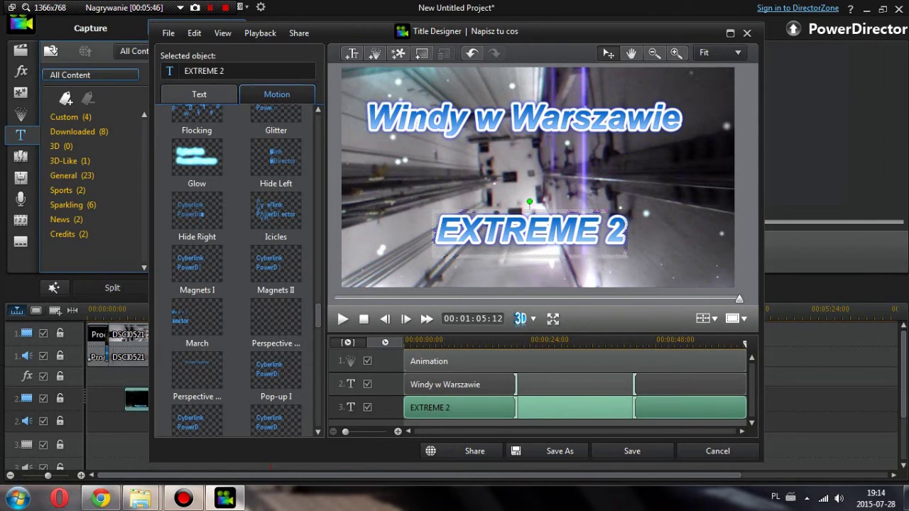
Give the whole "EXTREME 2" text the Icicles ending effect and the Magnets II starting effect.
drag(625, 235, 435, 235)
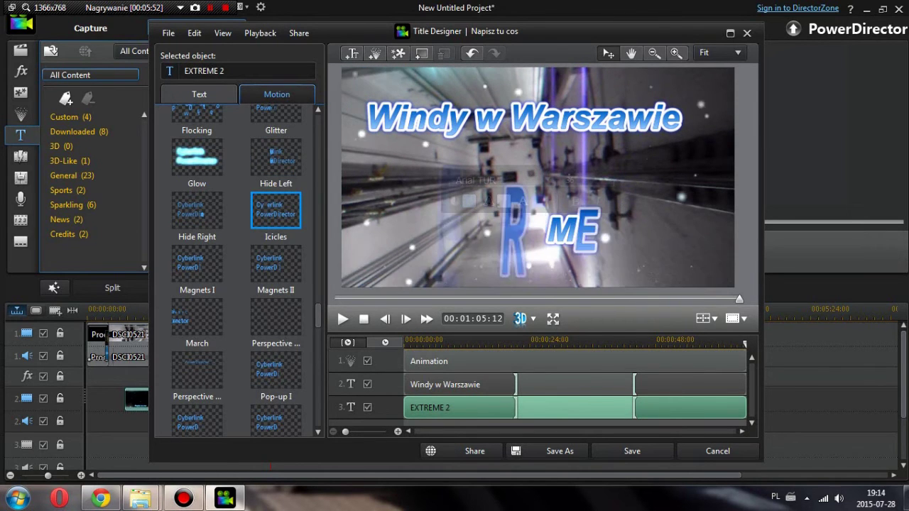
scroll(279, 129, down, 3)
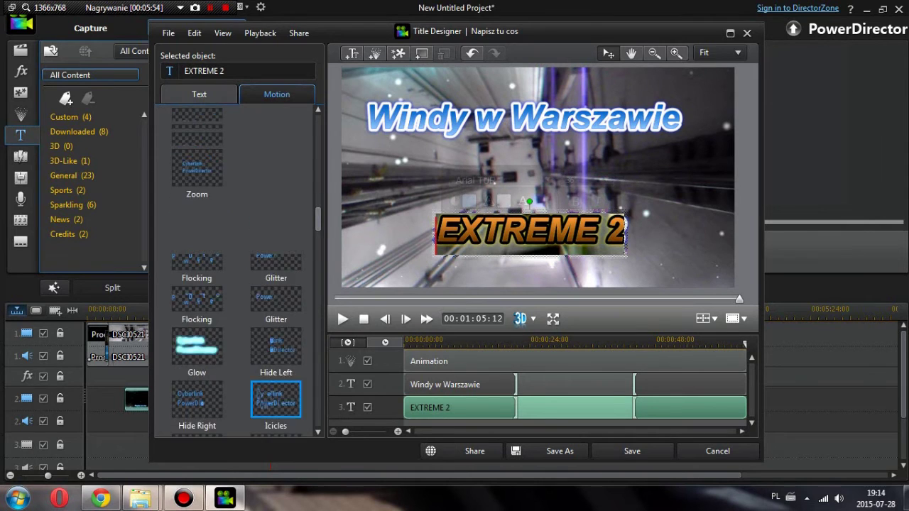
click(281, 128)
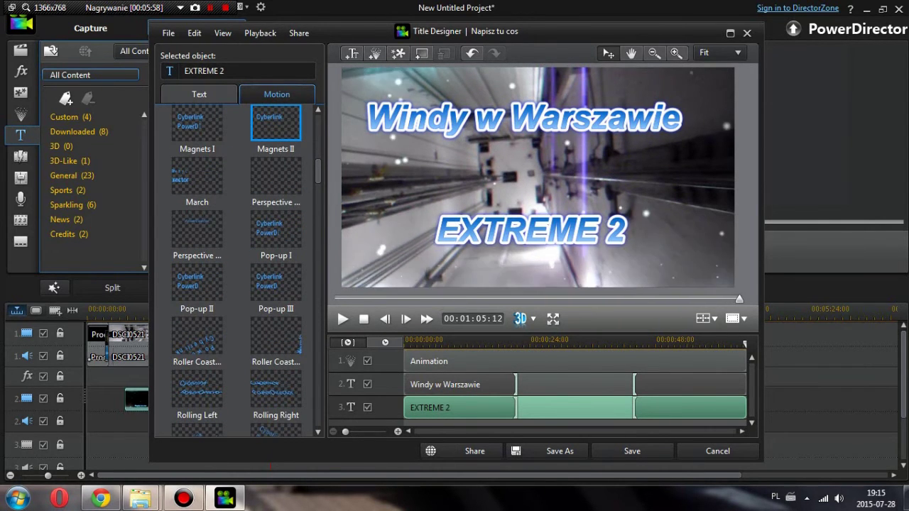
Apply the white character preset with dark-blue outline to the "EXTREME 2" text and deselect it.
click(199, 94)
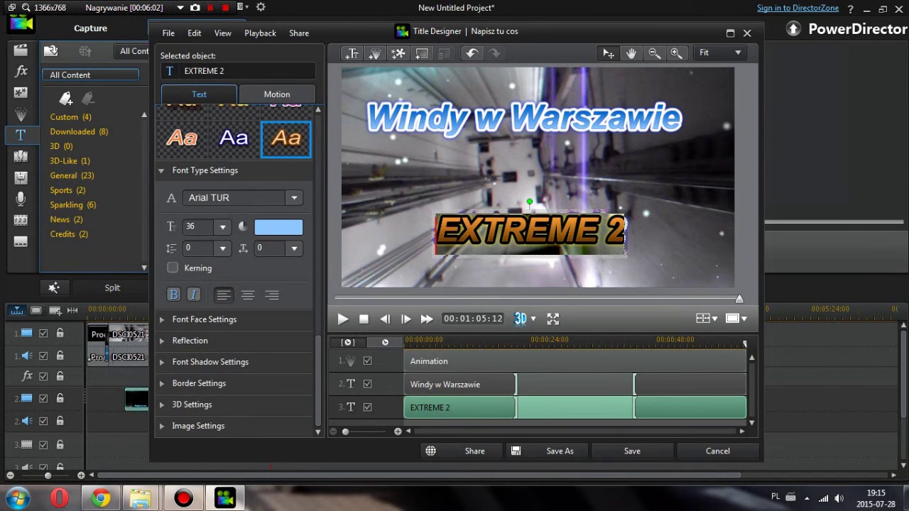
click(234, 138)
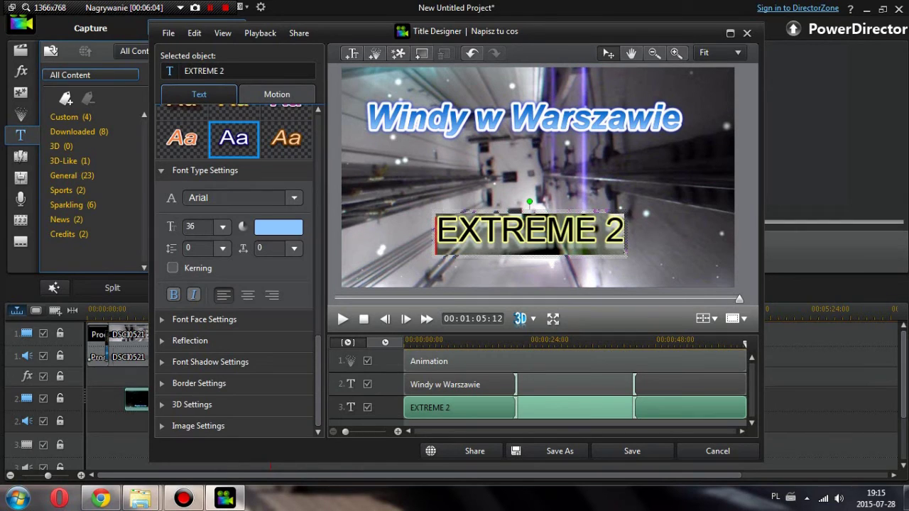
click(497, 178)
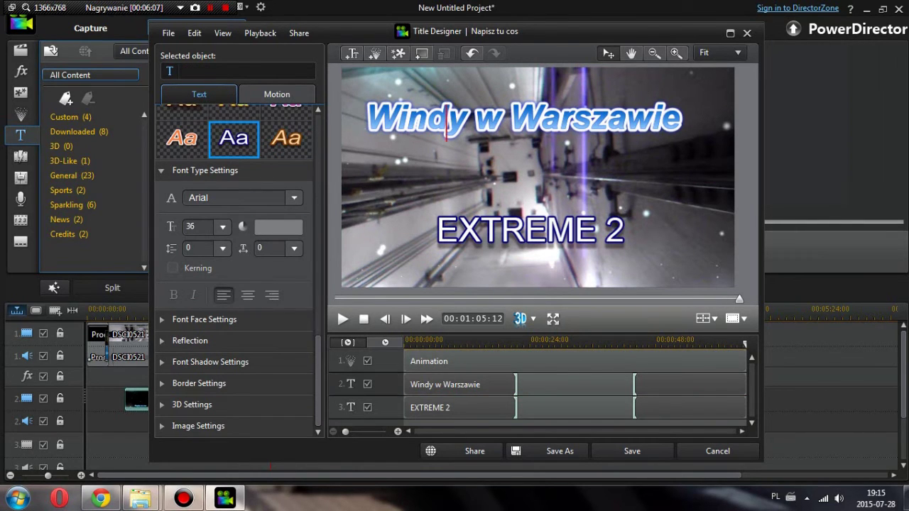
Shift "Windy w Warszawie" slightly to the right and apply the orange italic character preset to all its letters, including the initial W.
click(446, 127)
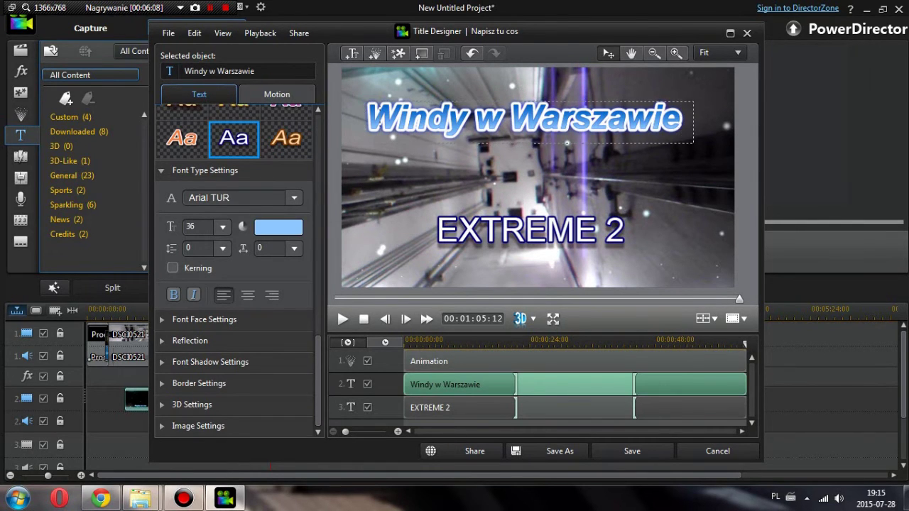
drag(462, 145, 477, 145)
drag(697, 121, 412, 121)
click(182, 137)
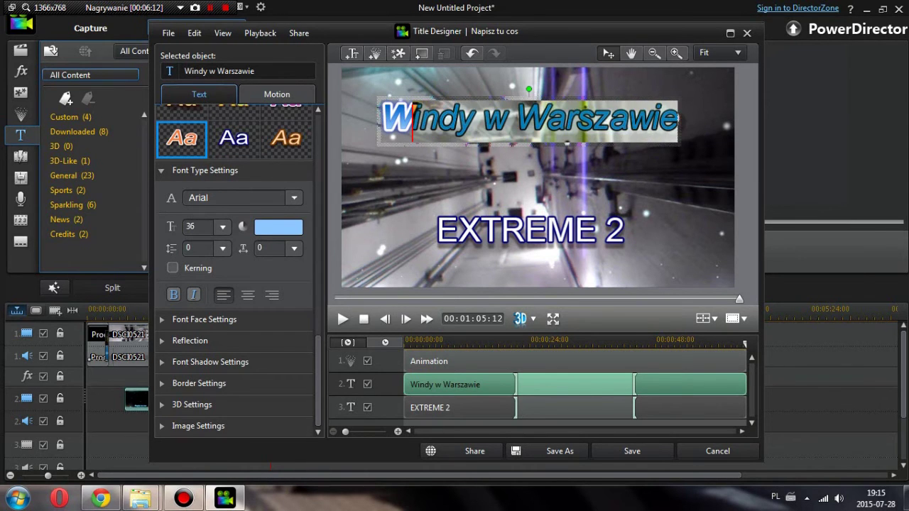
click(491, 178)
click(412, 125)
click(491, 178)
click(413, 125)
drag(412, 122, 382, 123)
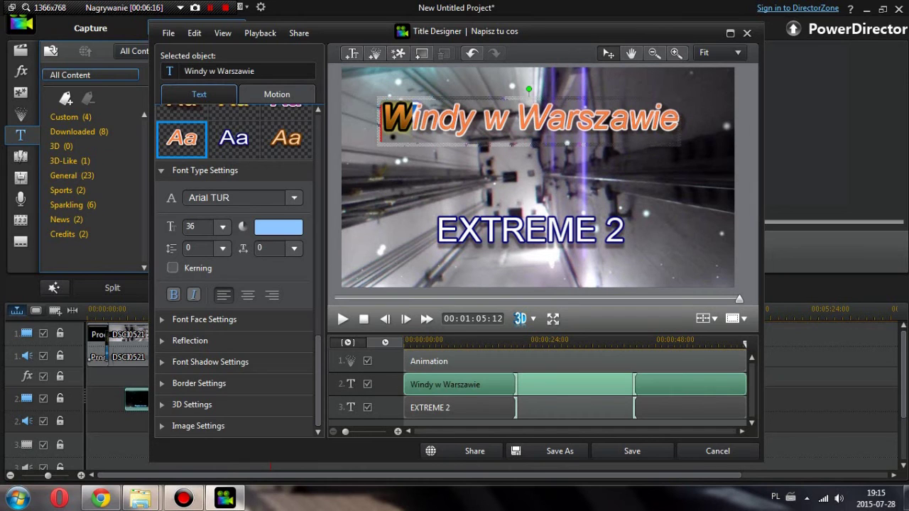
key(Escape)
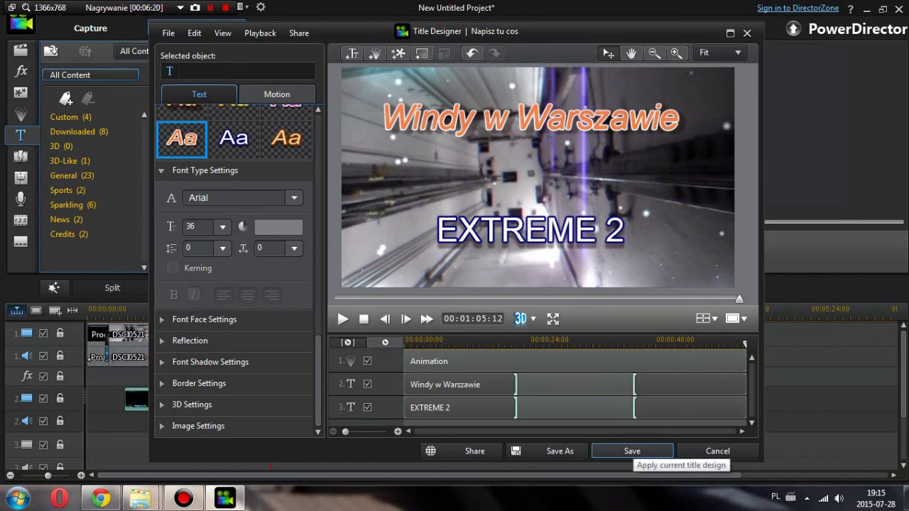
Save the title design and play the movie from just before the title clip to check the text animation.
click(632, 451)
drag(271, 314, 118, 314)
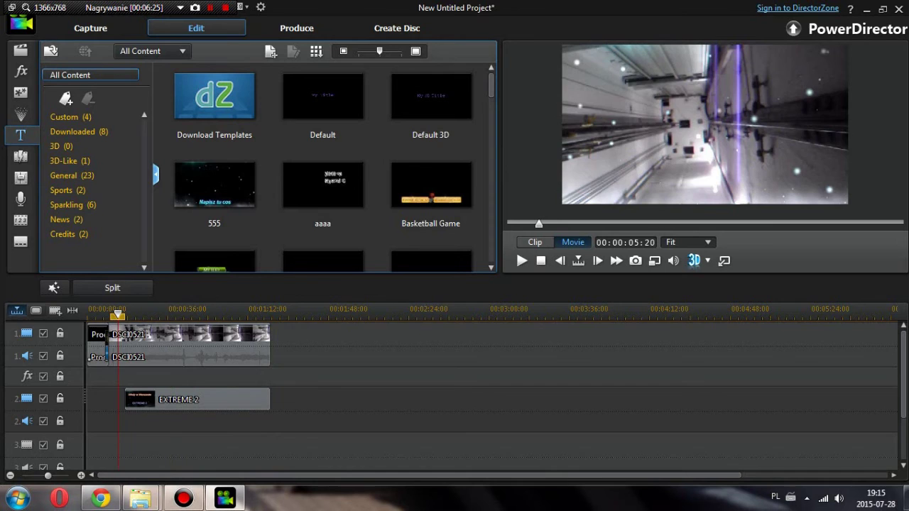
click(156, 346)
key(space)
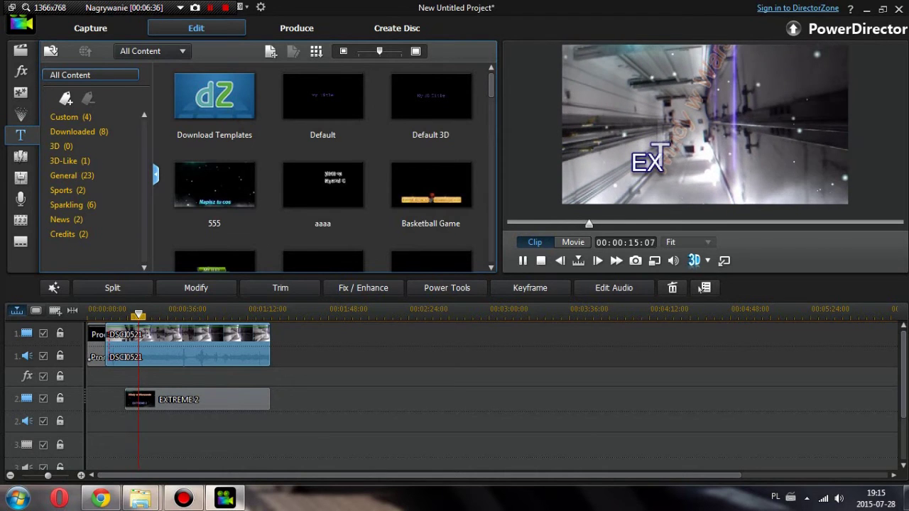
Delay the start of the "EXTREME 2" text to about 00:00:21:15 within the title, save it and play the result.
click(241, 398)
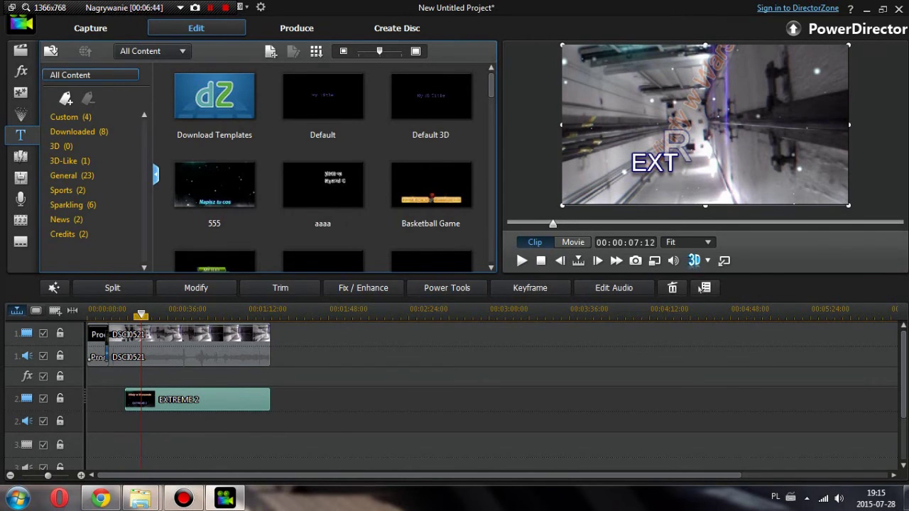
double_click(199, 400)
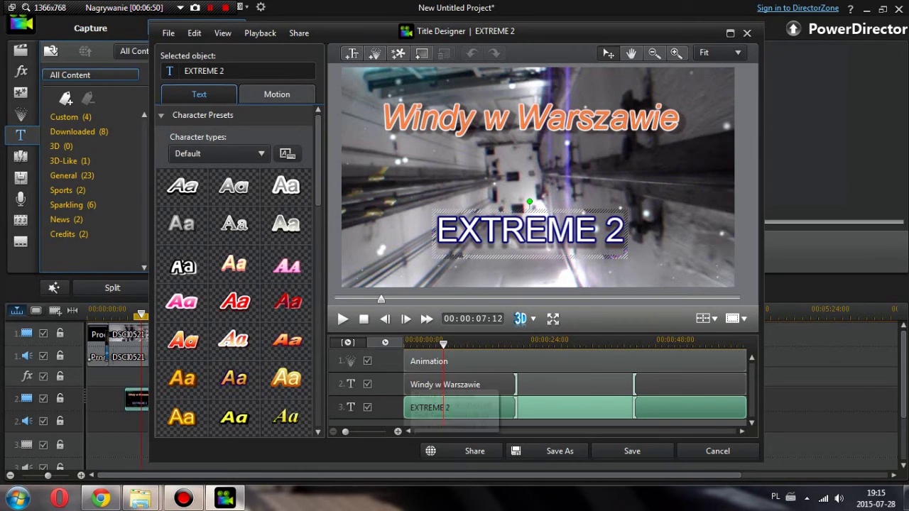
drag(405, 408, 567, 407)
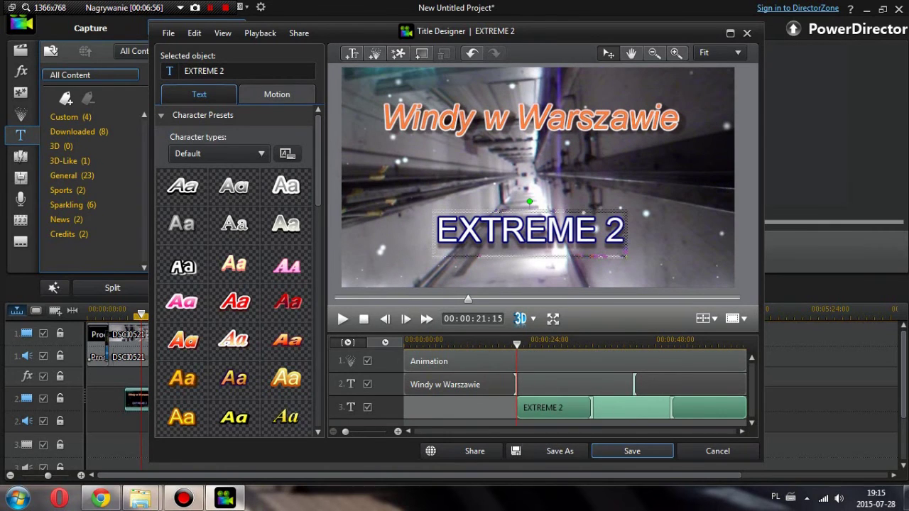
click(633, 452)
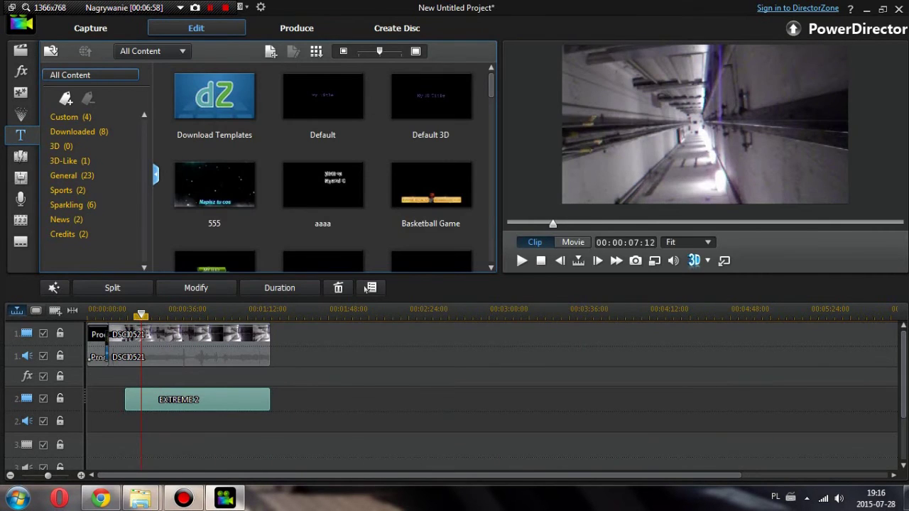
click(522, 261)
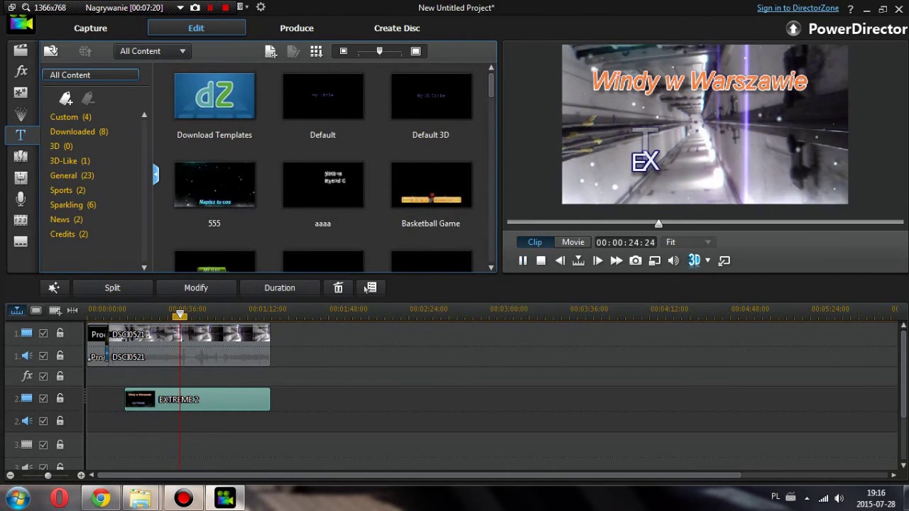
click(523, 261)
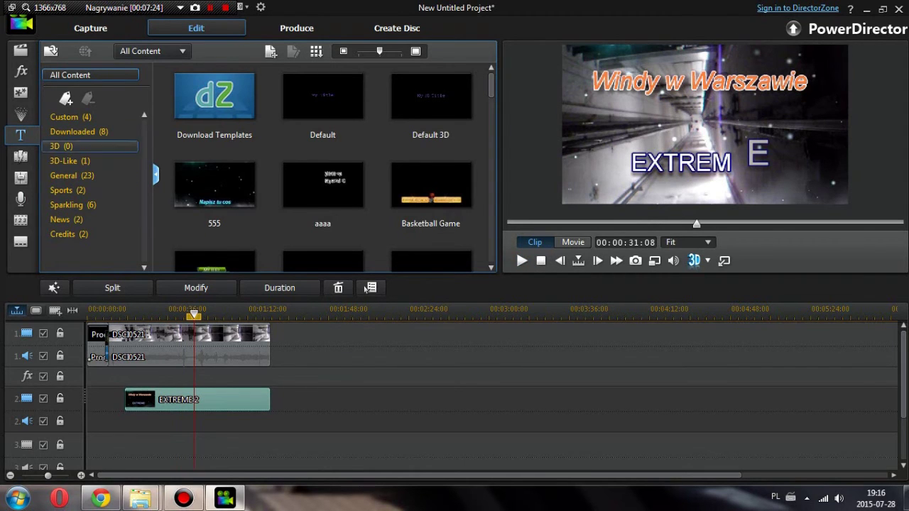
Import DSCI0531.AVI from the 100DICAM folder and place it directly after the DSCI0521 clip on the first video track.
mouse_move(141, 499)
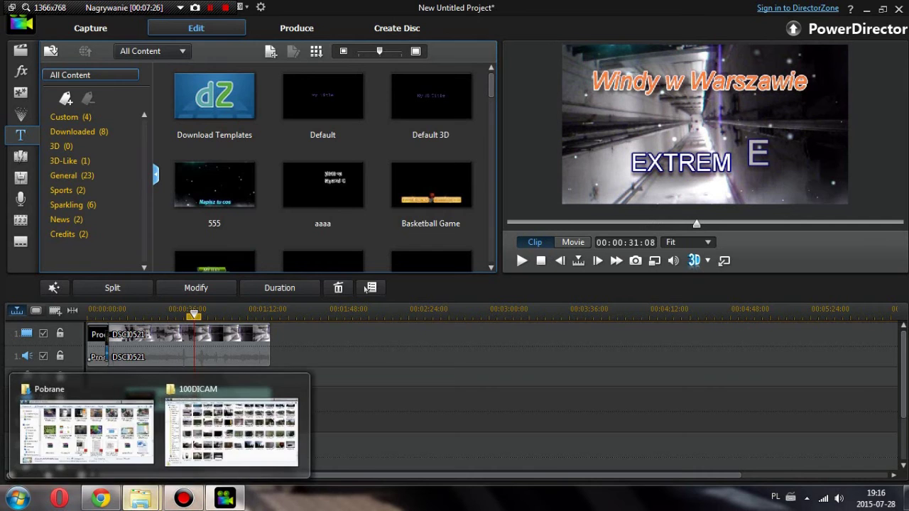
click(231, 430)
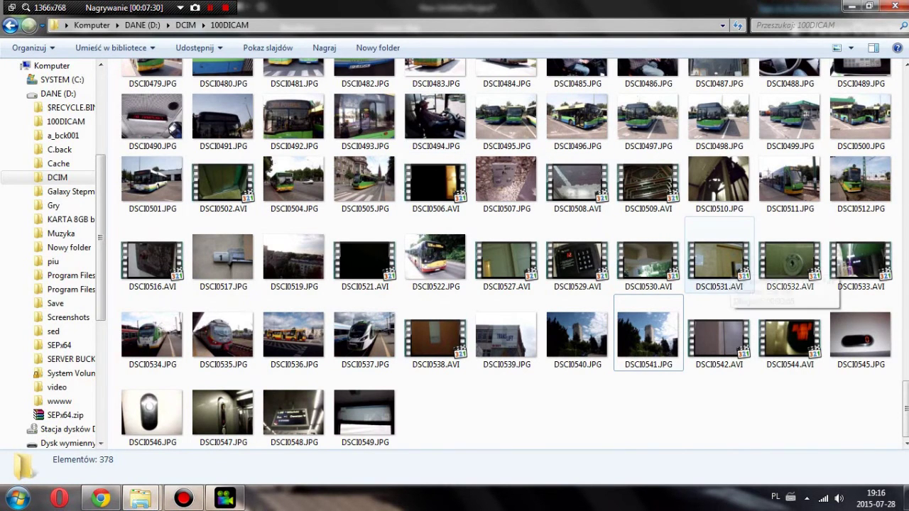
drag(725, 263, 366, 291)
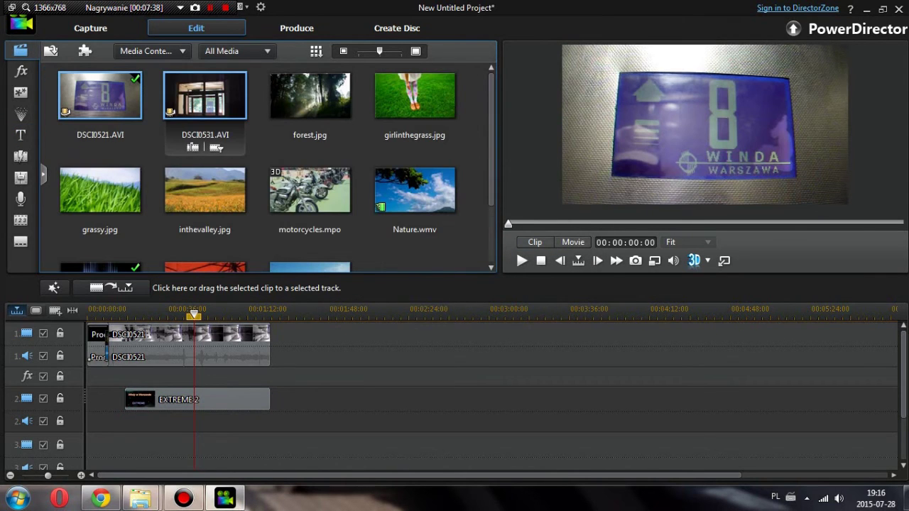
drag(205, 107, 273, 348)
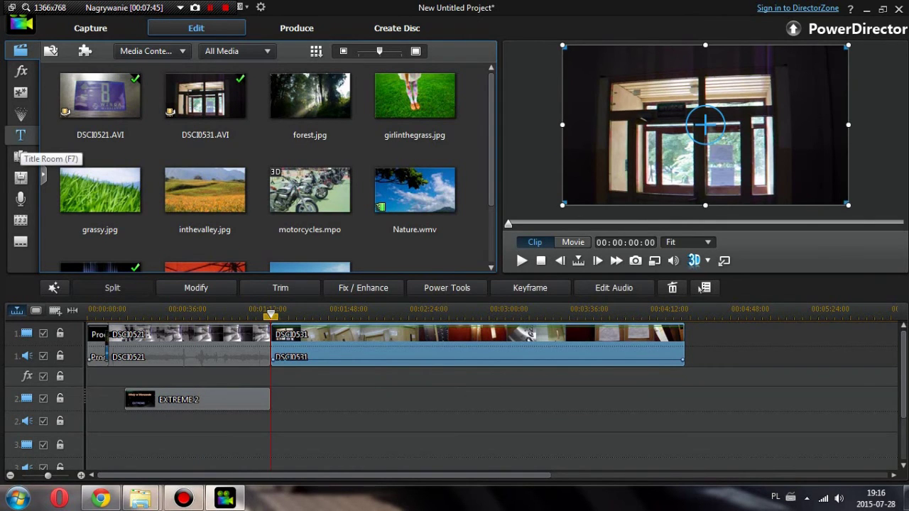
Add the Flocking block transition between the DSCI0521 and DSCI0531 clips and preview it in the movie.
click(21, 135)
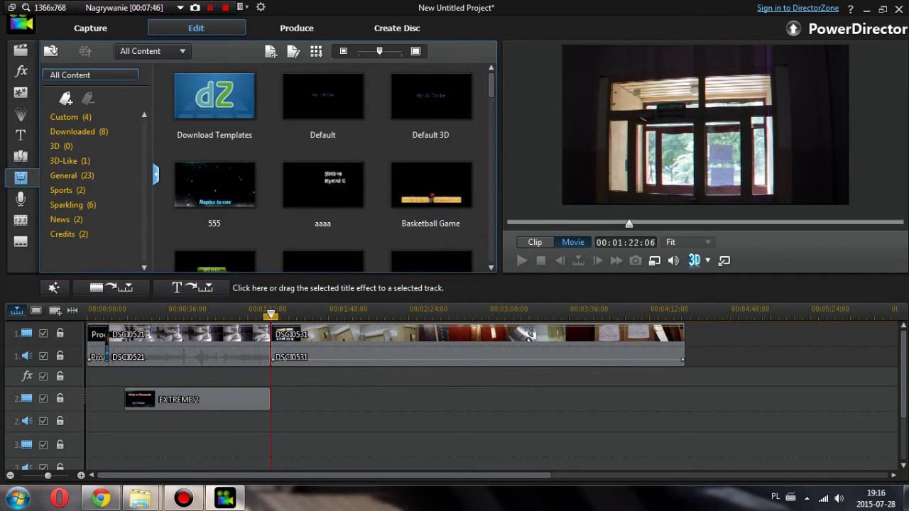
click(21, 178)
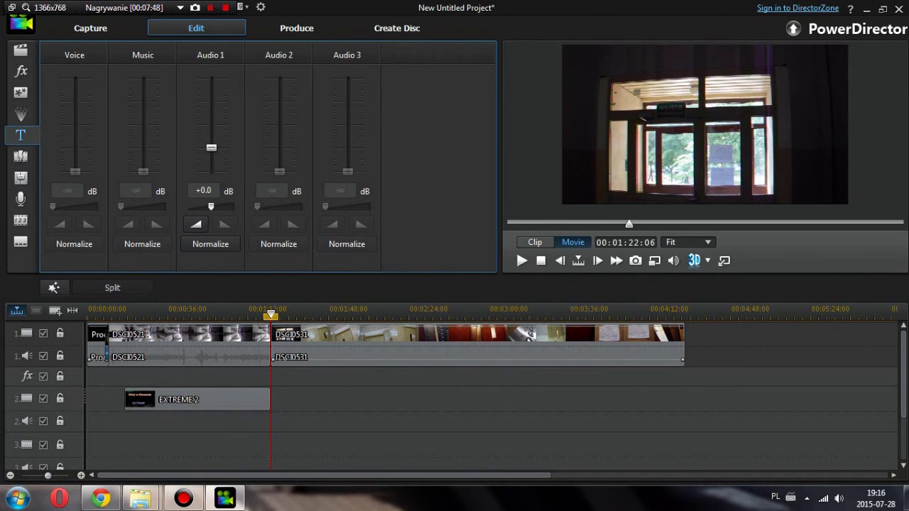
key(F7)
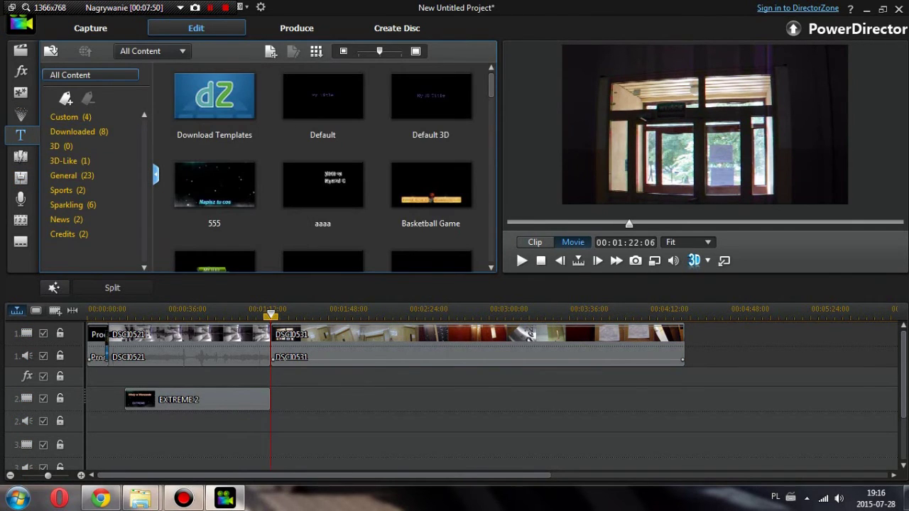
key(F8)
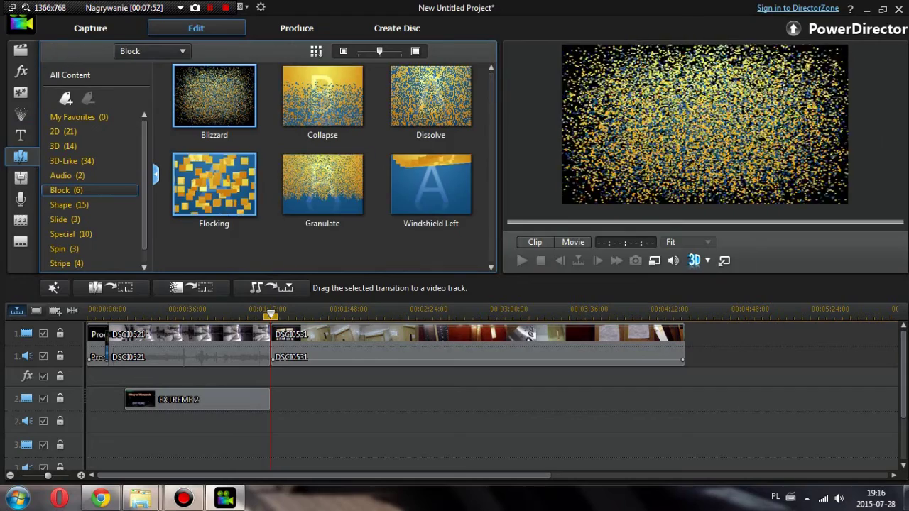
click(228, 183)
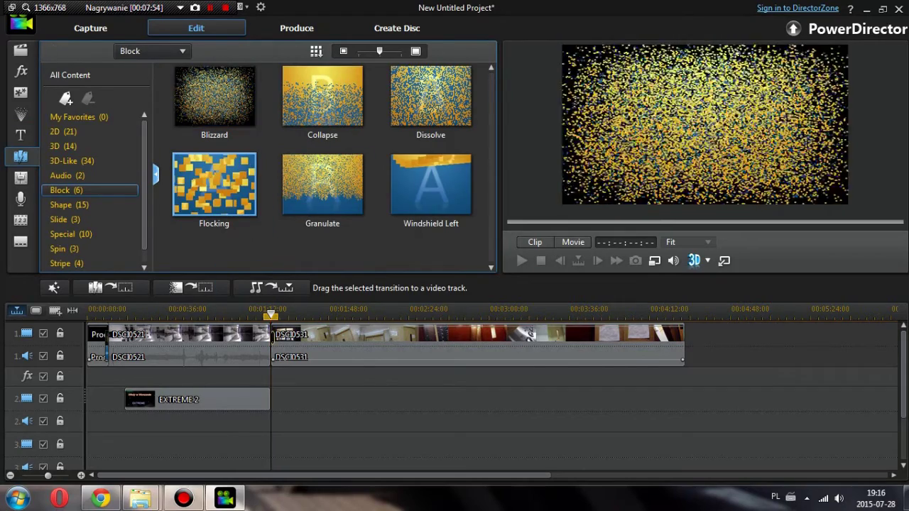
click(272, 338)
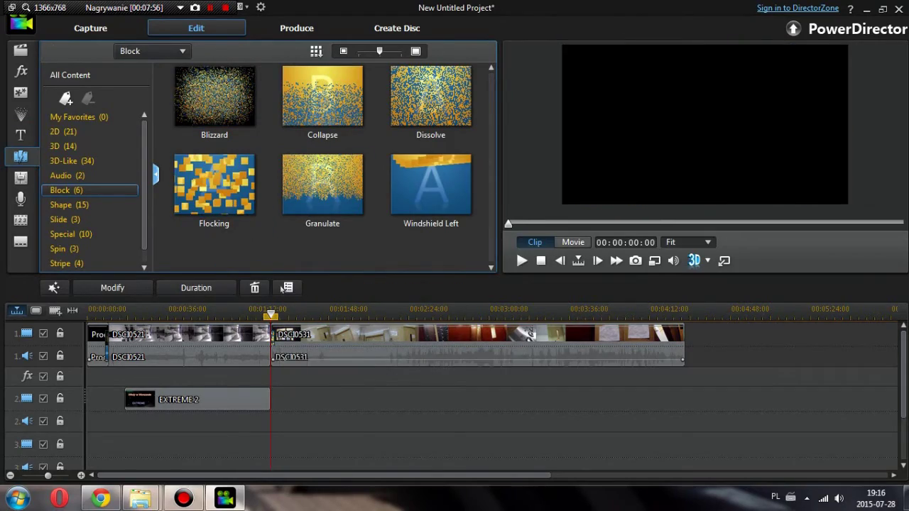
click(573, 243)
click(522, 261)
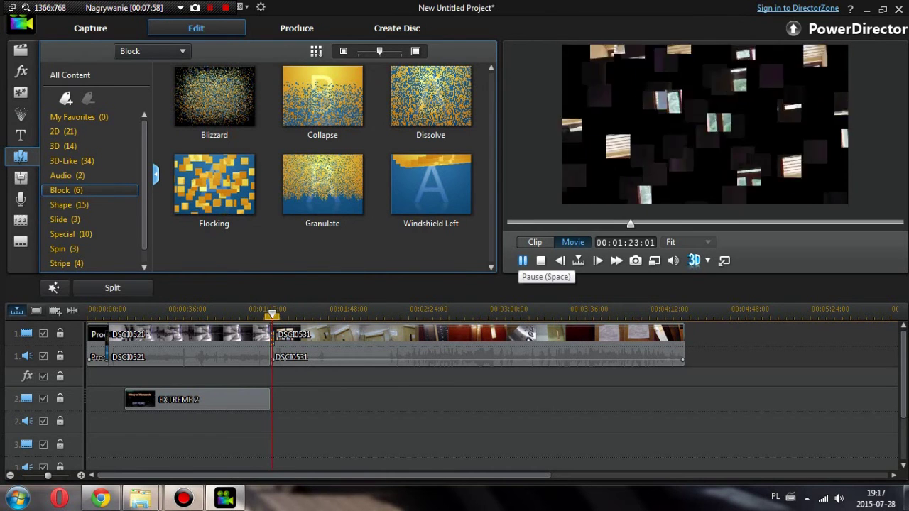
click(522, 261)
Place the downloaded "Combine board 1" title on the second video track, shortly after the start of the DSCI0531 clip.
click(20, 135)
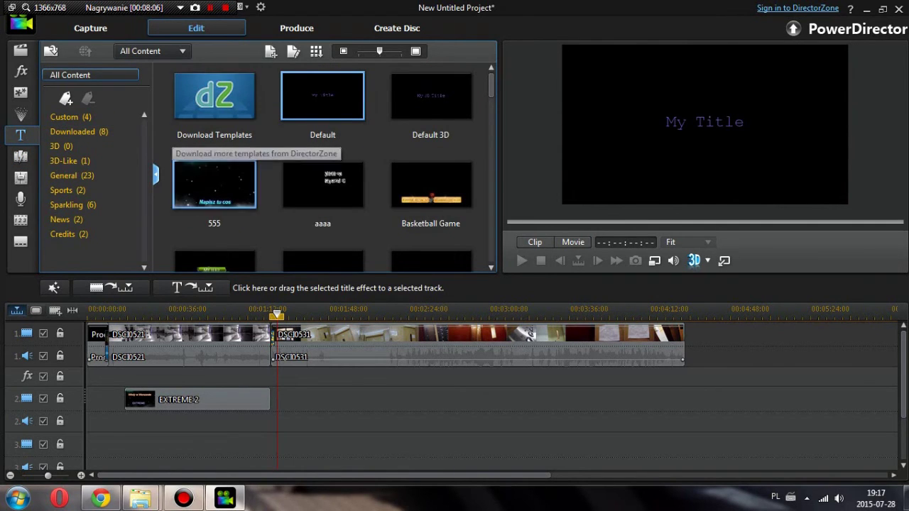
click(74, 132)
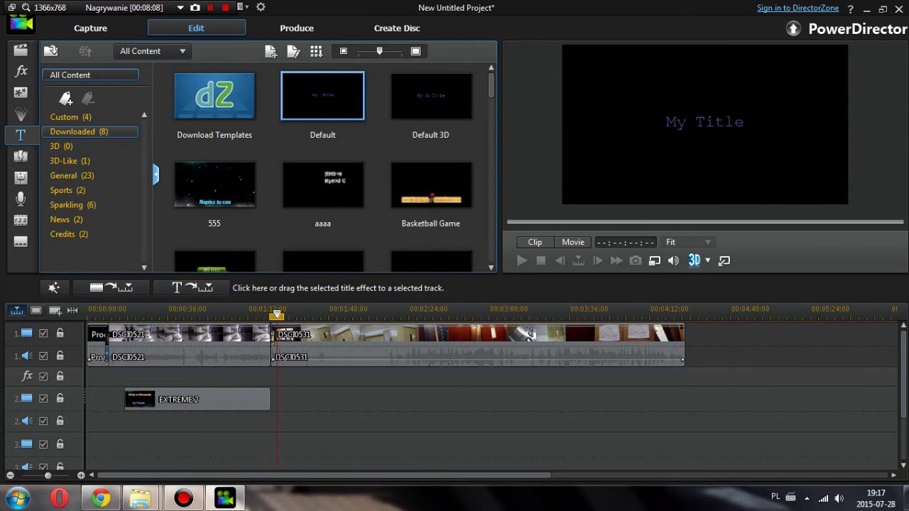
drag(323, 98, 296, 400)
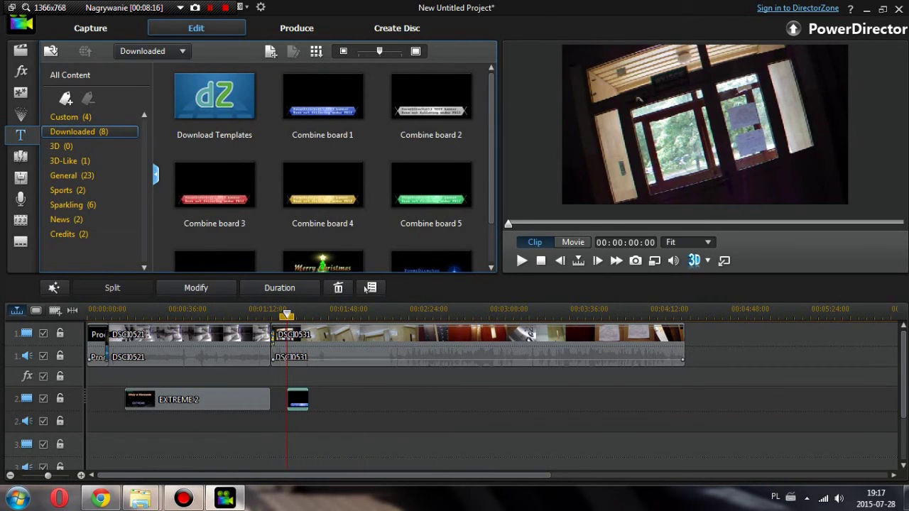
Replace the banner title's text with "ZREMBY Osiedlowe" and a second line "Jakaś tam julica, Warszawa".
click(193, 287)
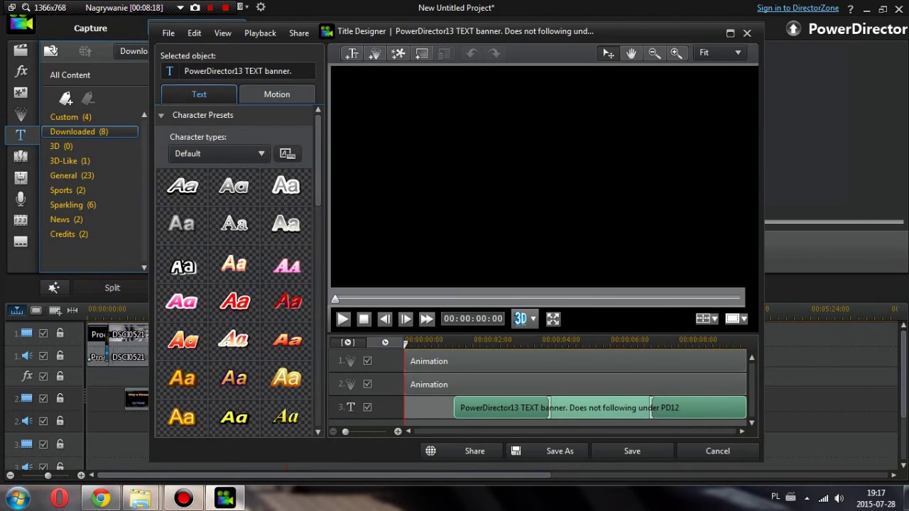
drag(395, 242, 683, 260)
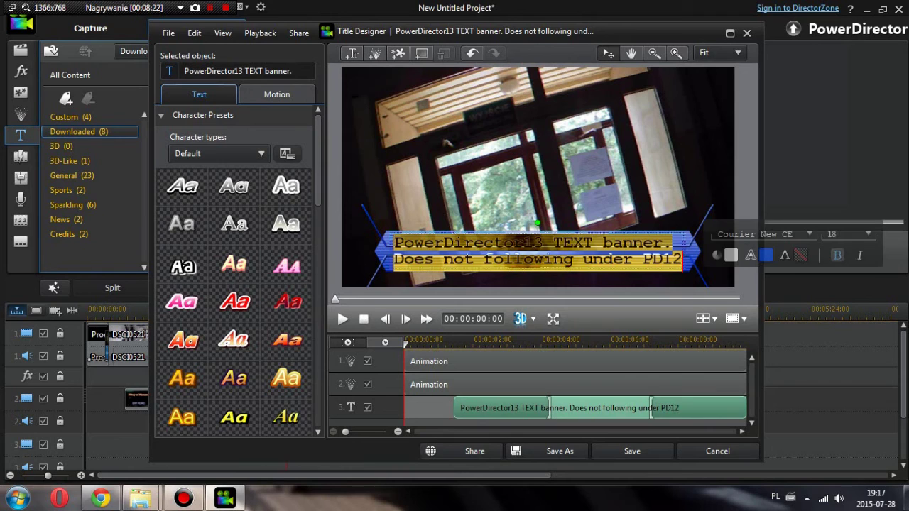
text(ZR)
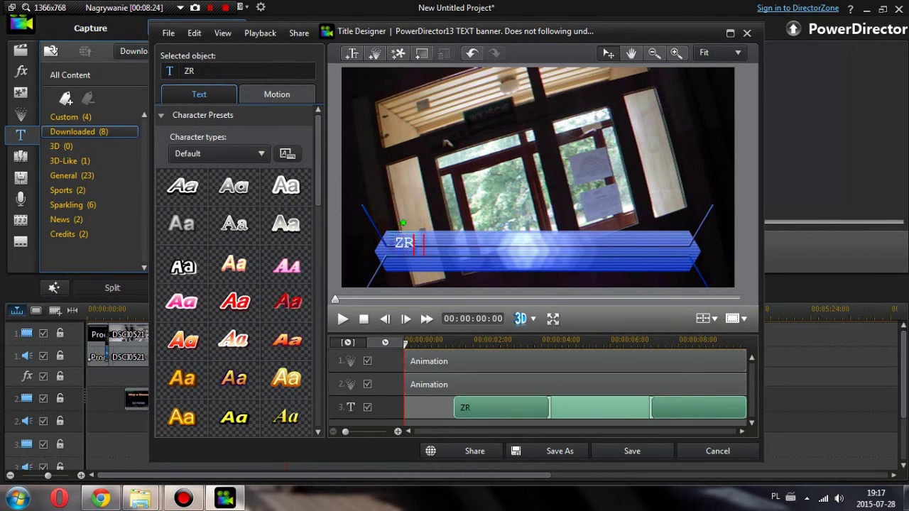
text(EMBY OS)
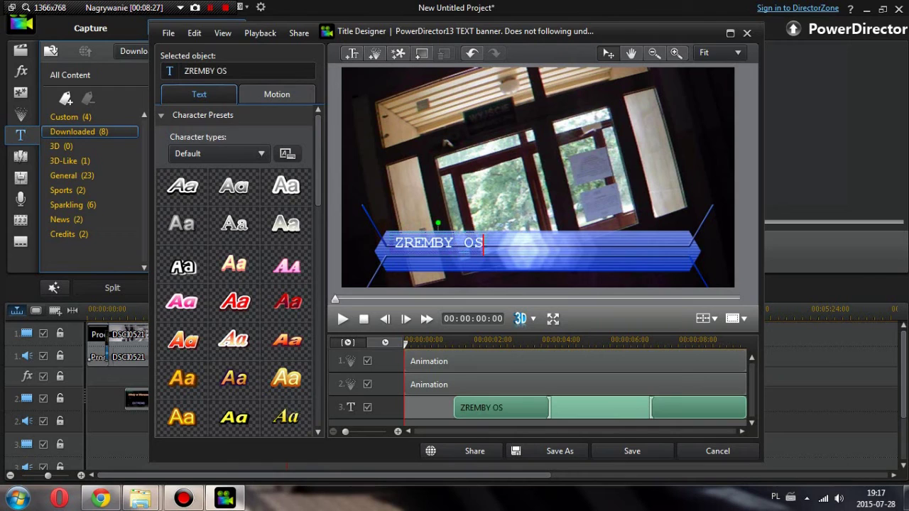
key(BackSpace)
text(siedlowe)
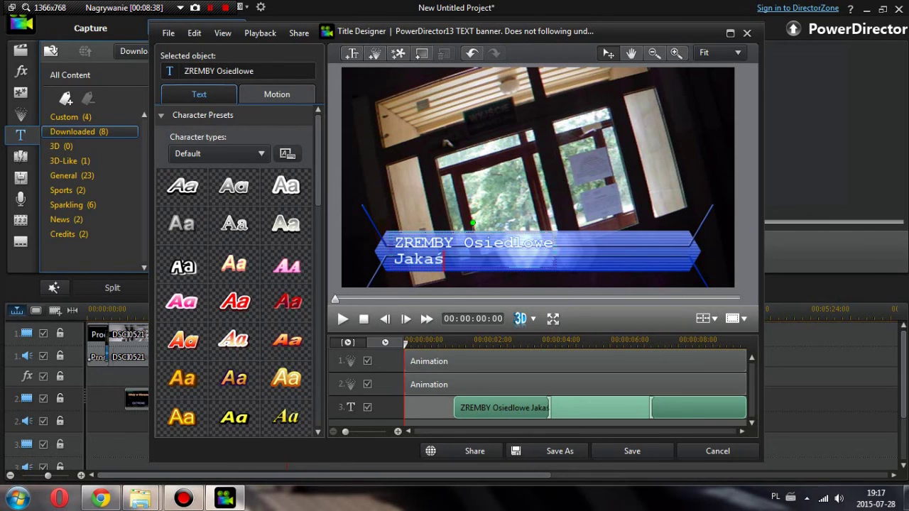
text(Jakaś tam julica, Warszawa)
Apply the cyan italic character preset with dark-blue outline to both lines of the banner text.
drag(554, 243, 393, 244)
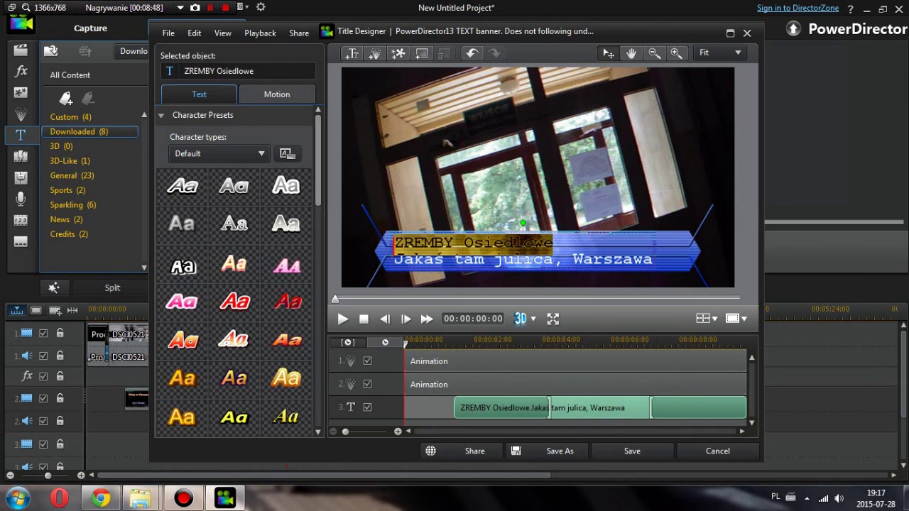
scroll(235, 284, down, 5)
scroll(286, 270, down, 1)
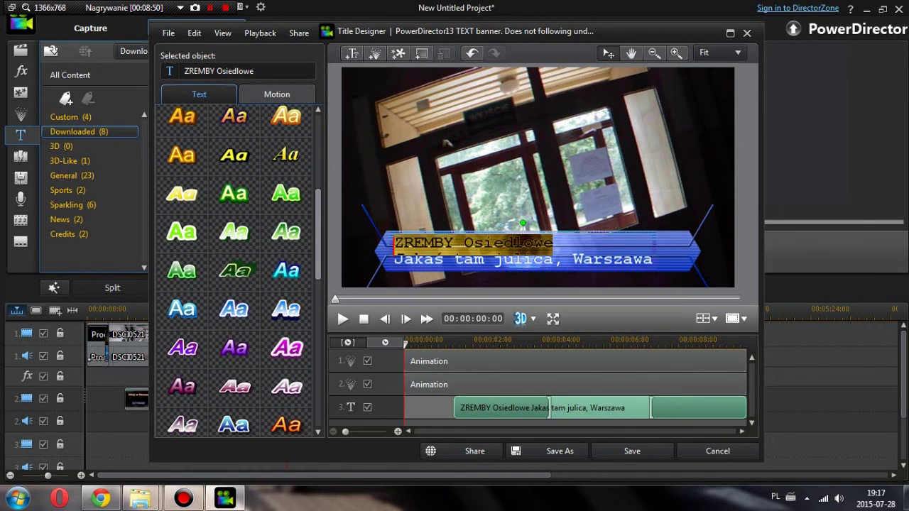
click(286, 270)
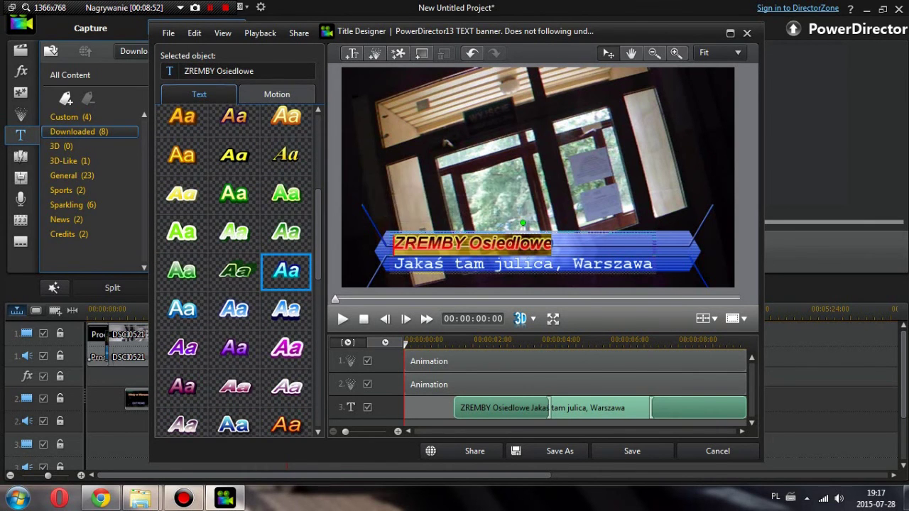
drag(654, 265, 394, 265)
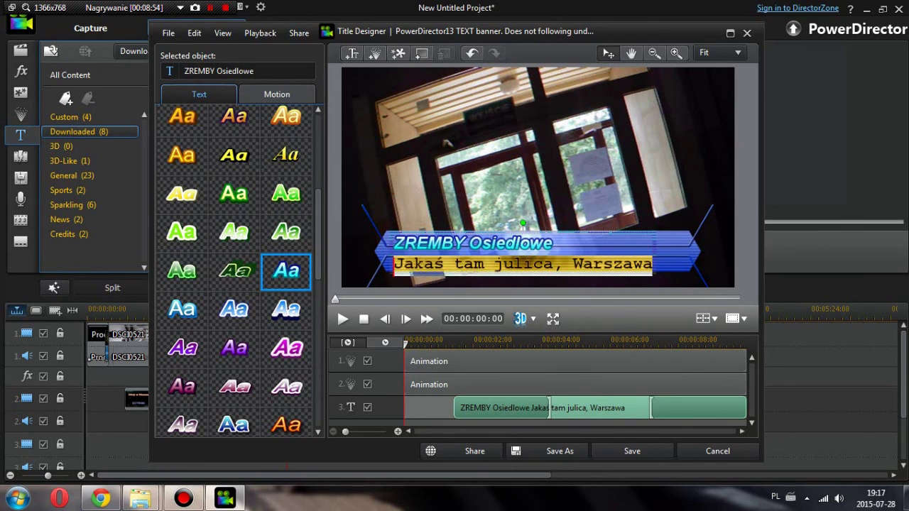
click(286, 271)
Enlarge the font of the "ZREMBY Osiedlowe" line so it is bigger than the second line.
drag(554, 244, 393, 244)
click(550, 198)
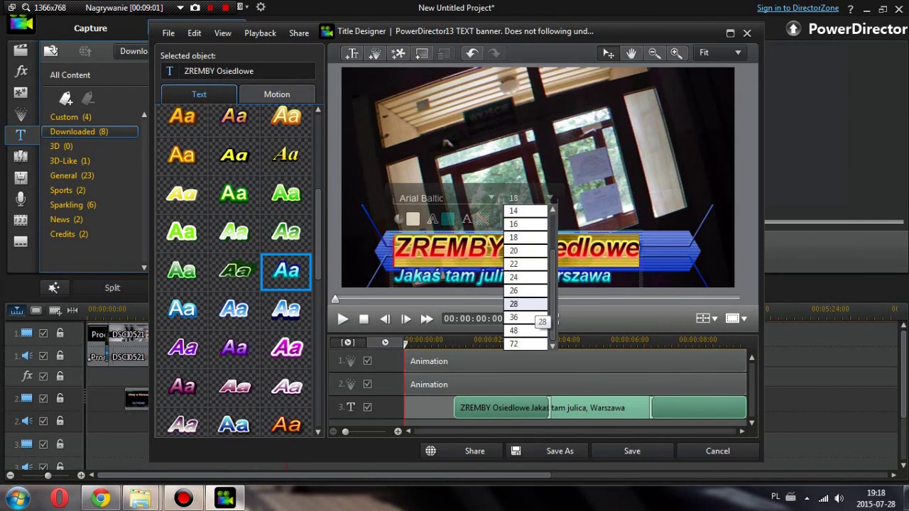
click(526, 304)
click(371, 256)
Reduce the font size of the second banner line, "Jakaś tam julica, Warszawa", to 14.
drag(395, 274, 613, 275)
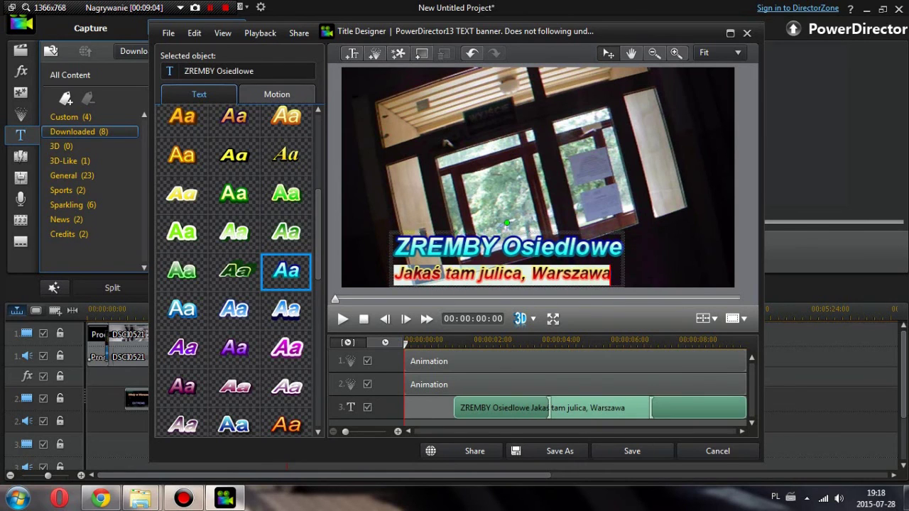
click(554, 251)
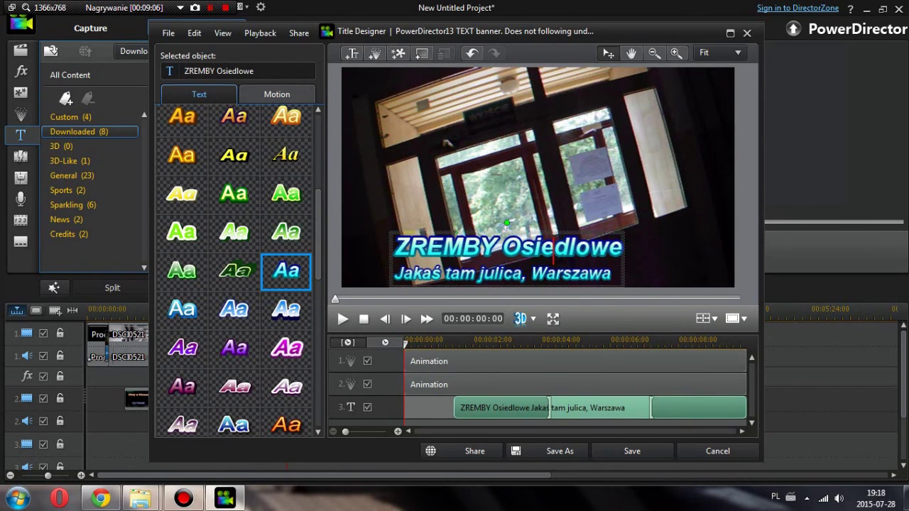
drag(601, 274, 395, 275)
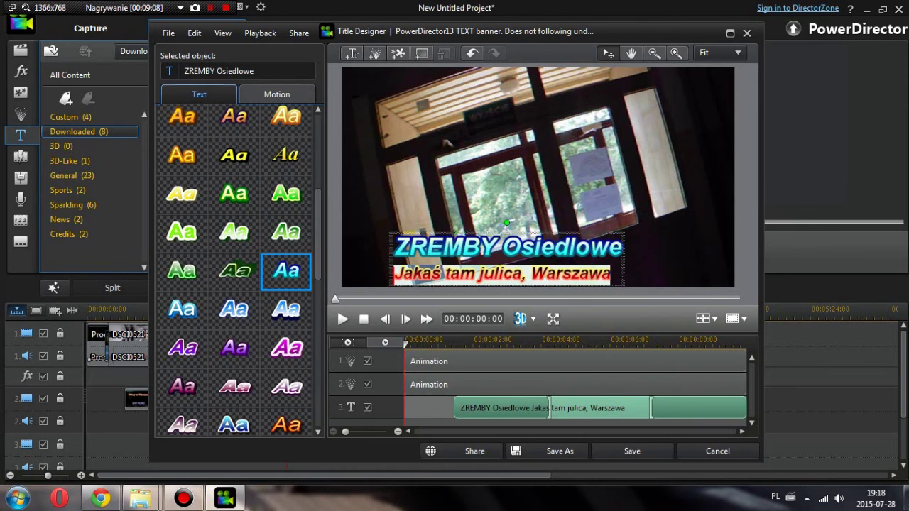
click(537, 228)
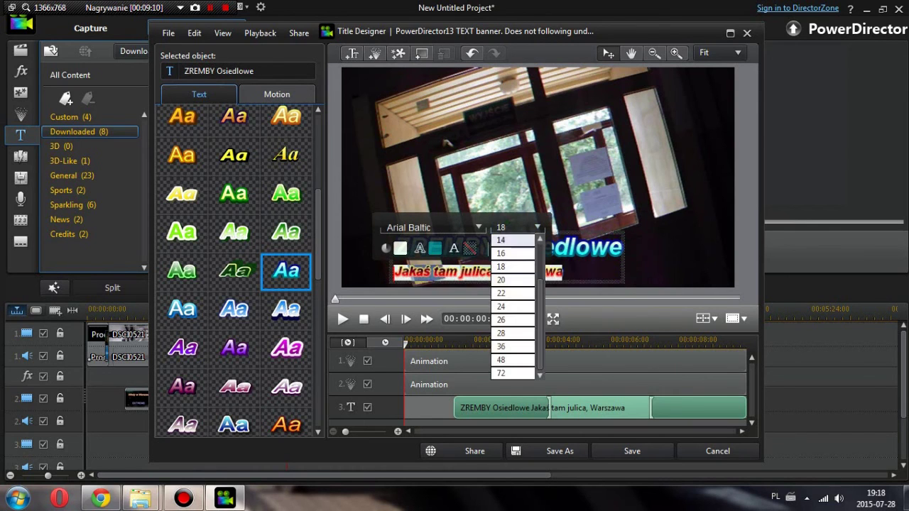
click(521, 241)
click(661, 242)
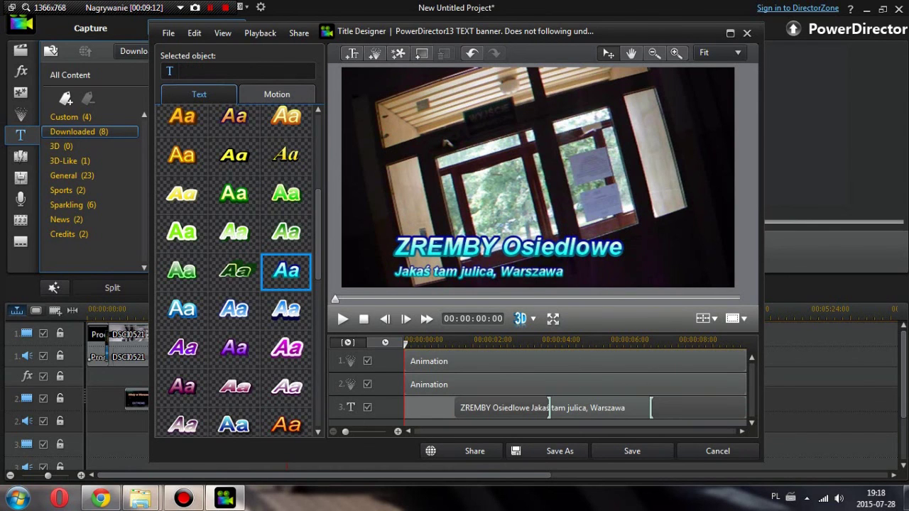
Play the banner title from its start to check how both text lines appear over the animated board.
click(343, 319)
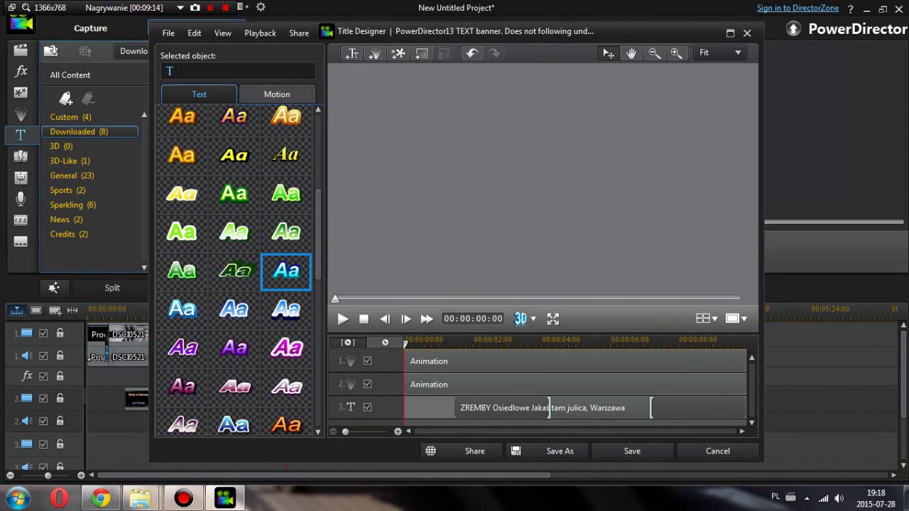
click(342, 319)
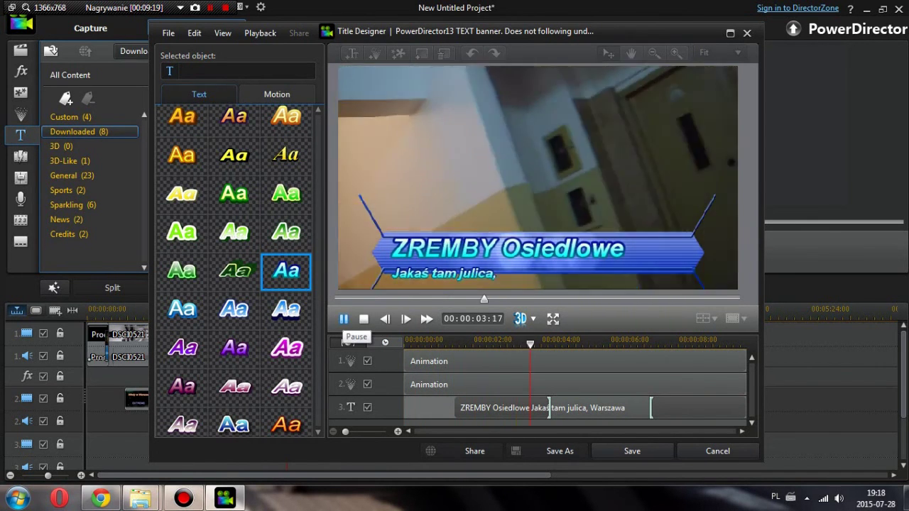
click(344, 319)
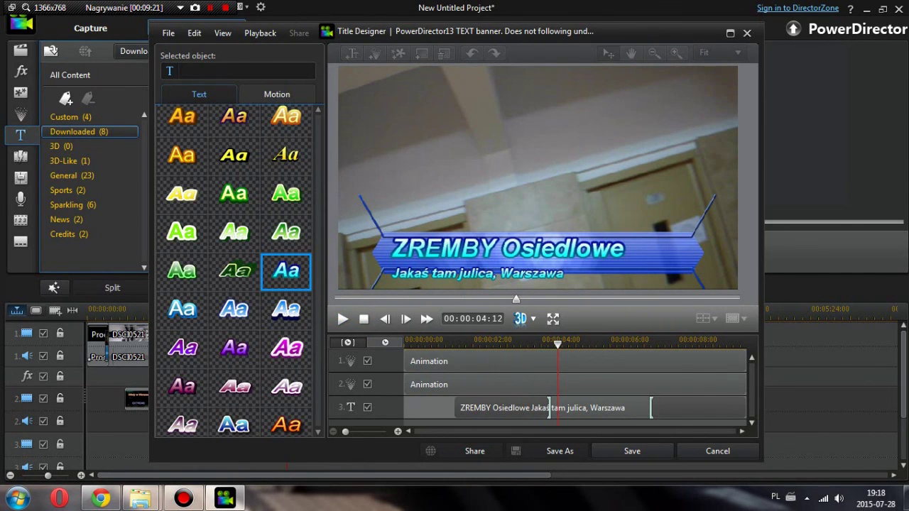
Shift the two-line text slightly up and to the left on the banner and save the edited title.
click(363, 319)
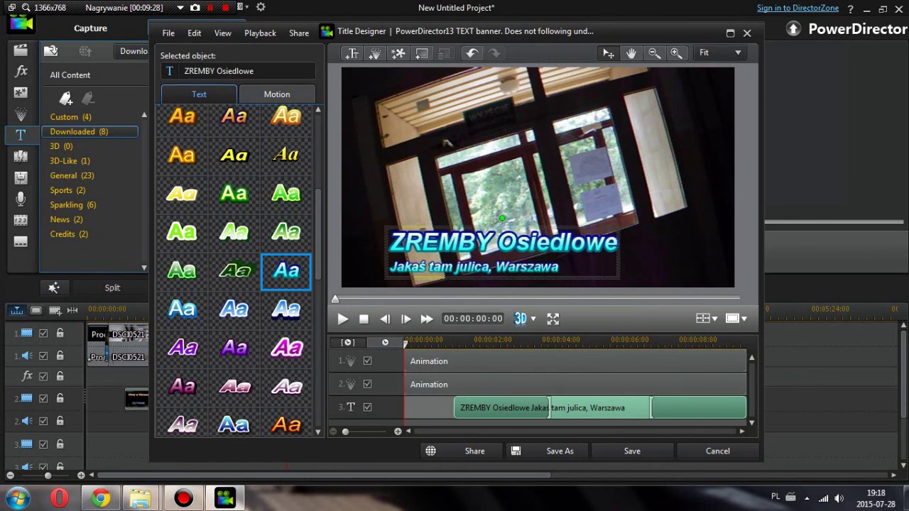
click(344, 319)
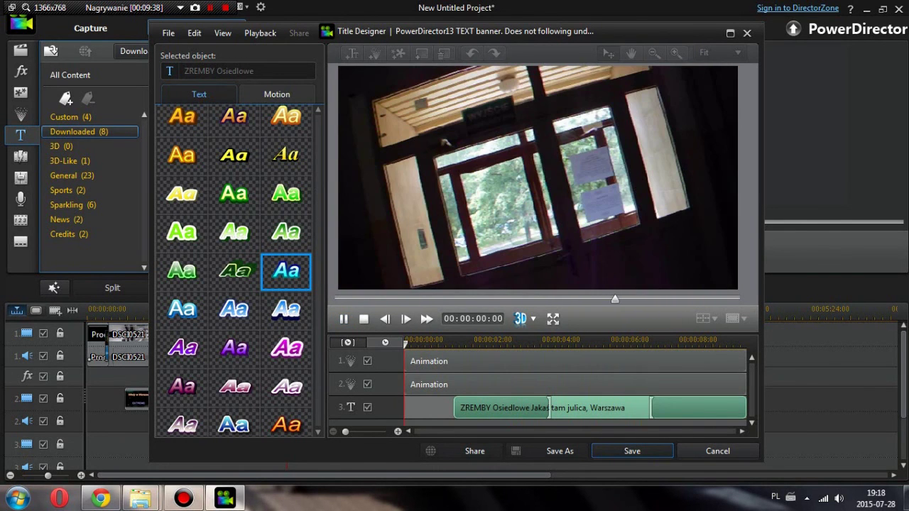
click(632, 451)
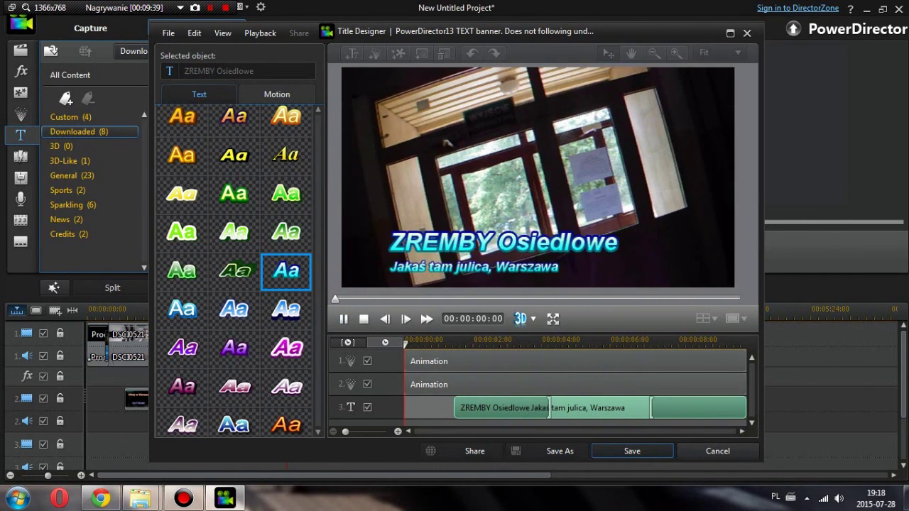